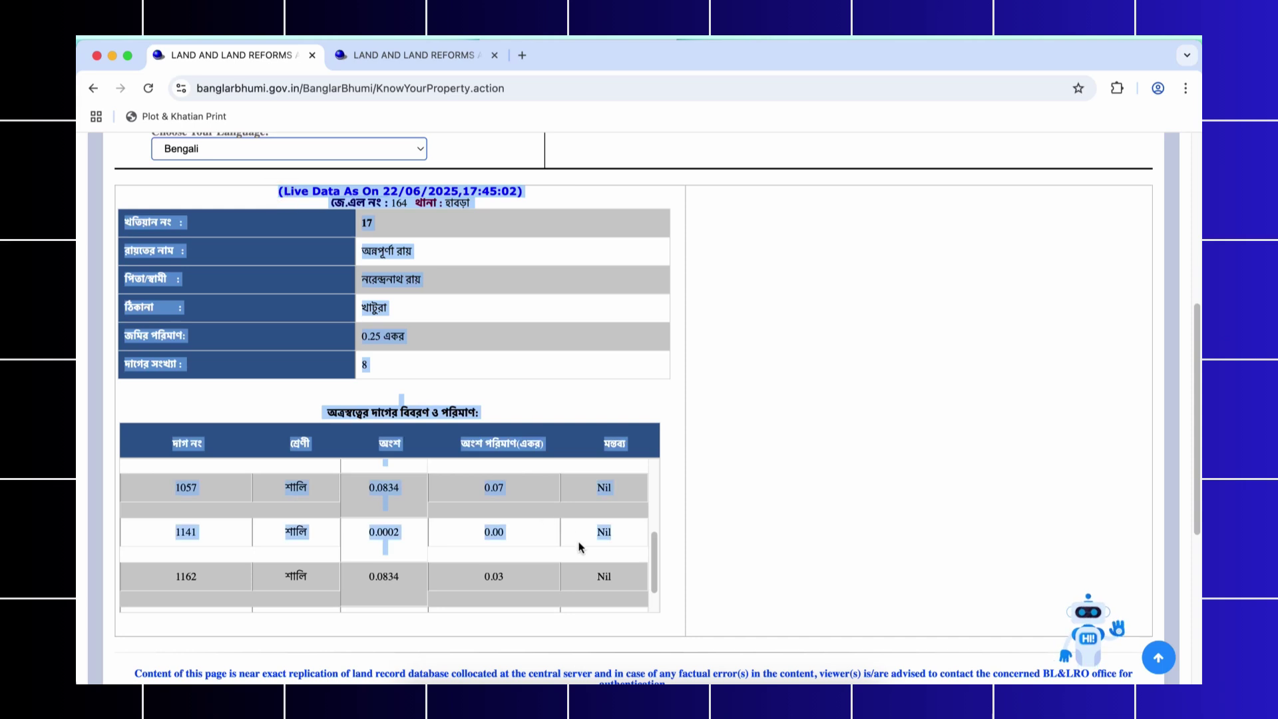
# Step: Review the khatian 17 record and compare it with the plot 117 record in the other browser tab
pyautogui.click(549, 325)
pyautogui.moveTo(275, 196); pyautogui.dragTo(597, 550)
pyautogui.click(481, 352)
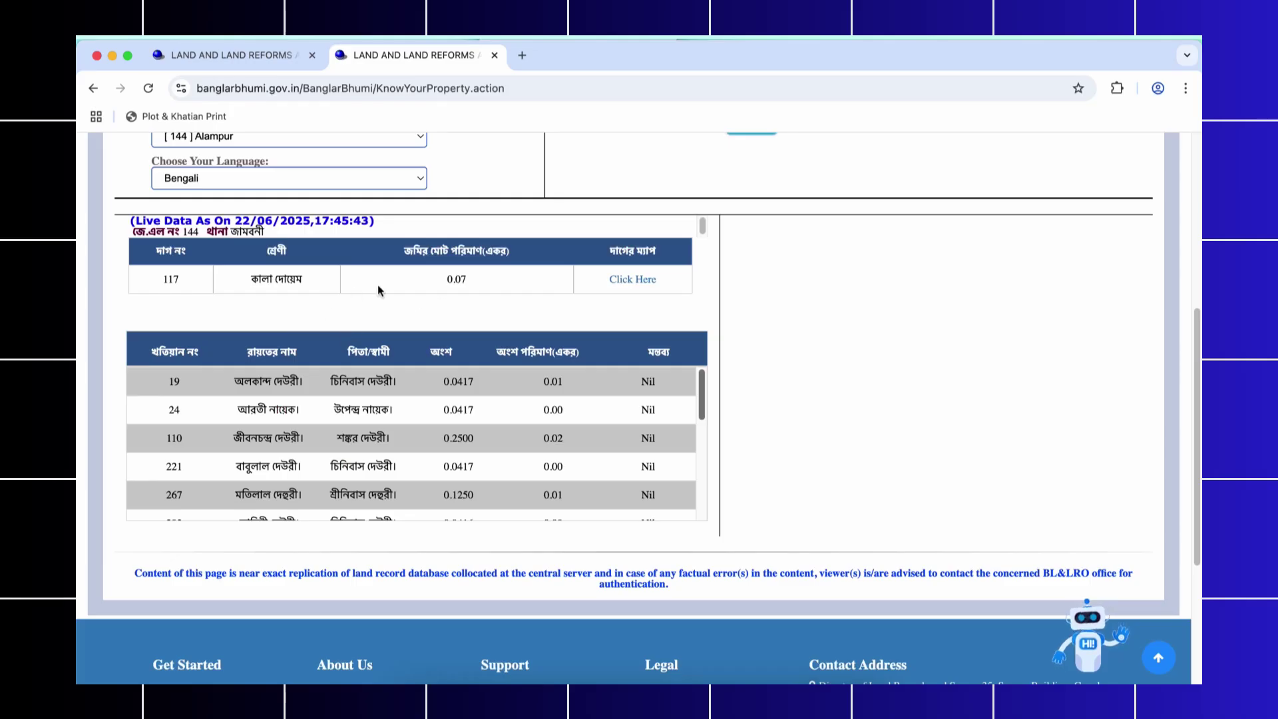
pyautogui.click(258, 53)
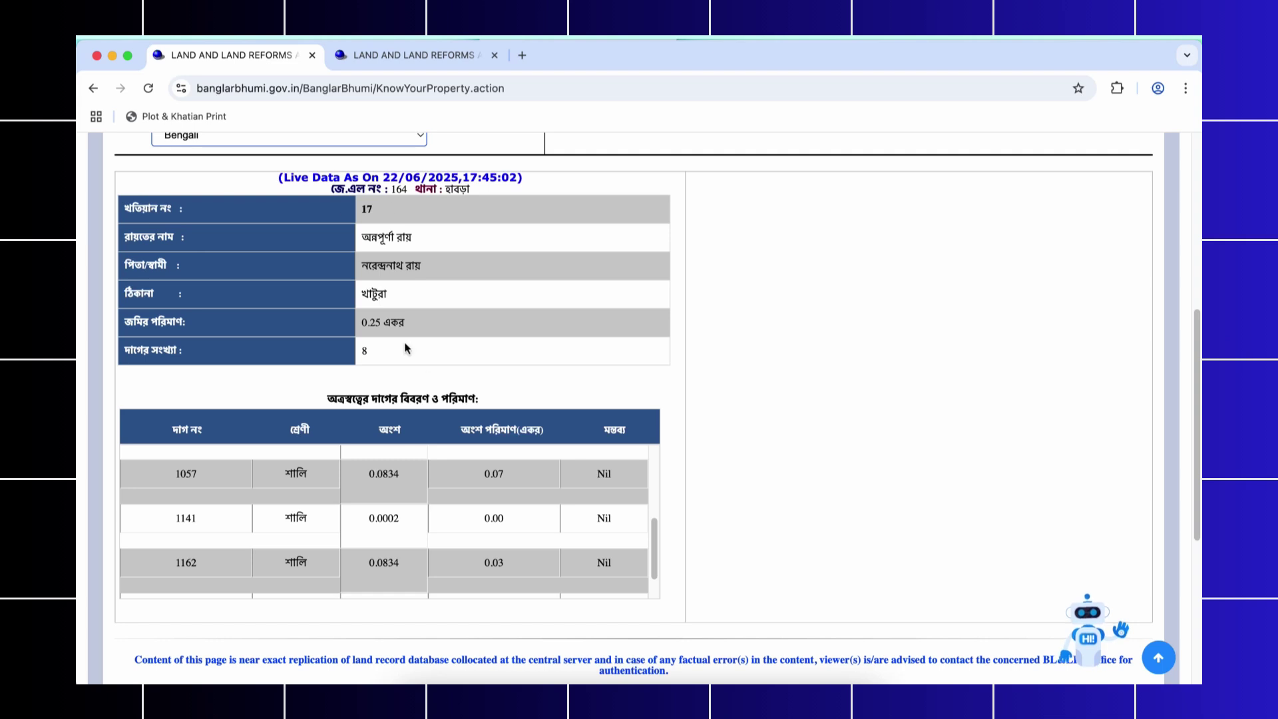
pyautogui.click(411, 56)
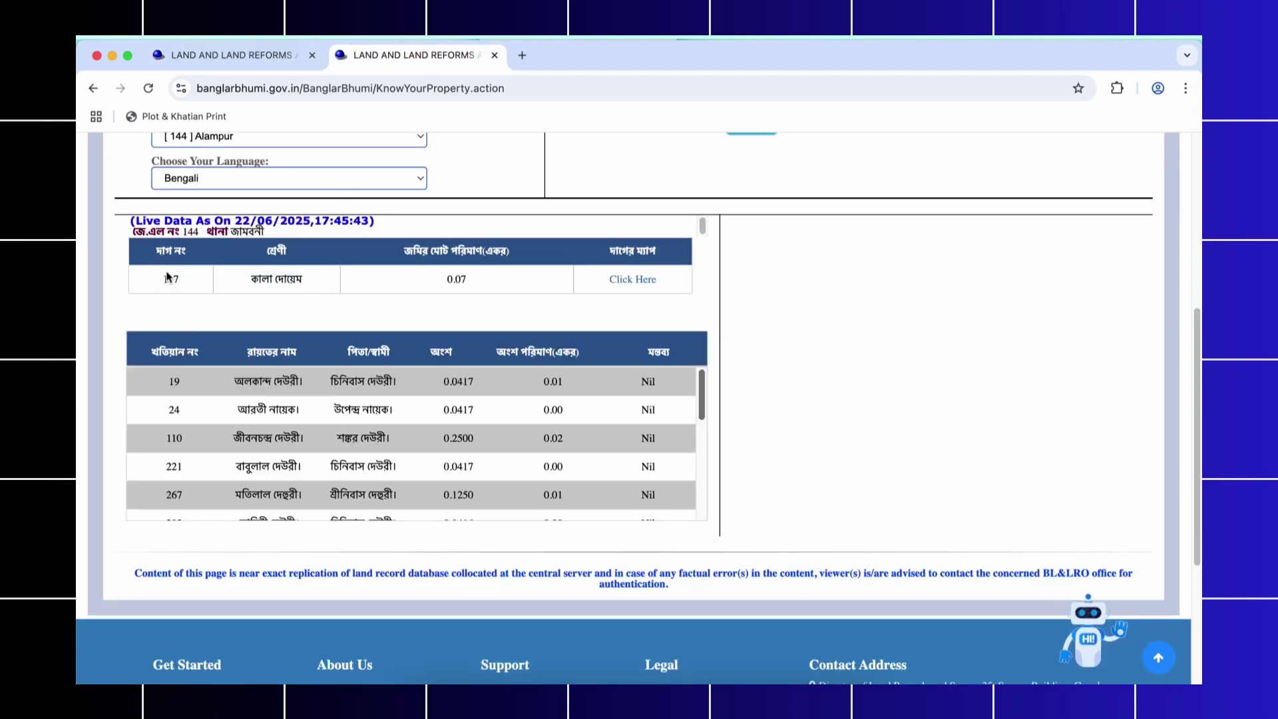
# Step: Preview the plot 117 record for printing with the Plot & Khatian Print bookmark, enlarge the preview window and close it
pyautogui.click(155, 119)
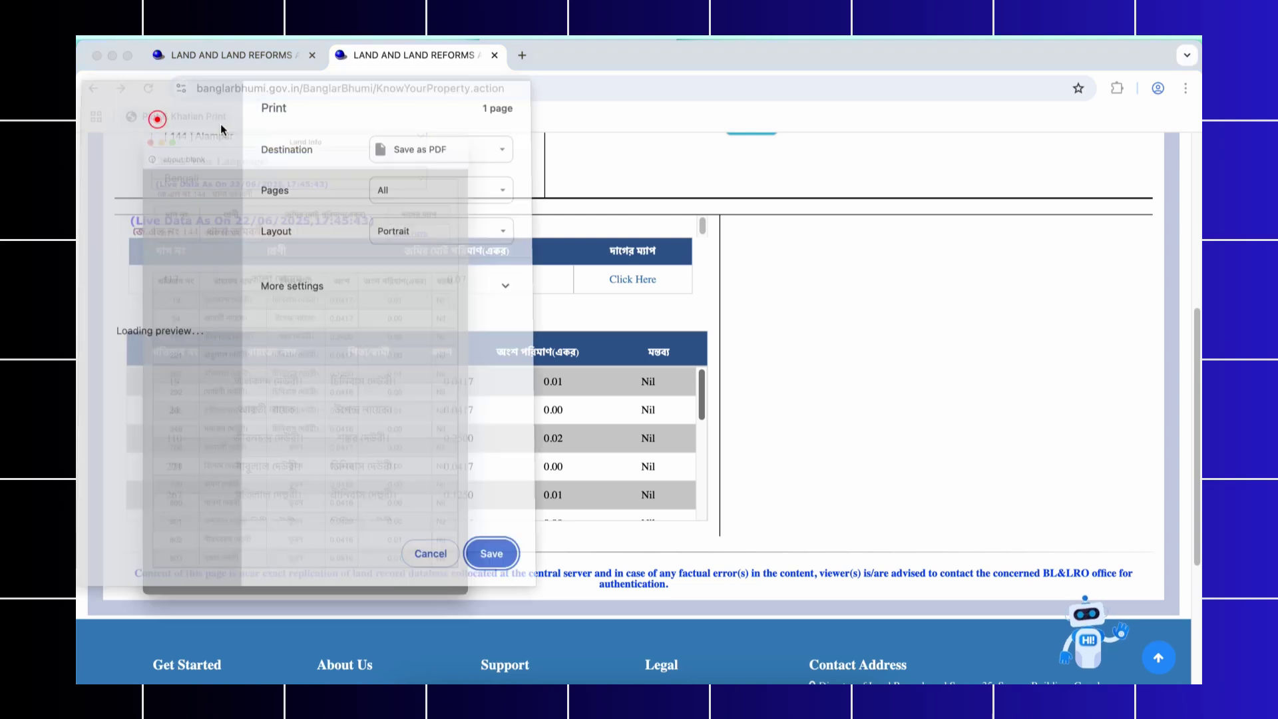
pyautogui.moveTo(354, 55); pyautogui.dragTo(725, 94)
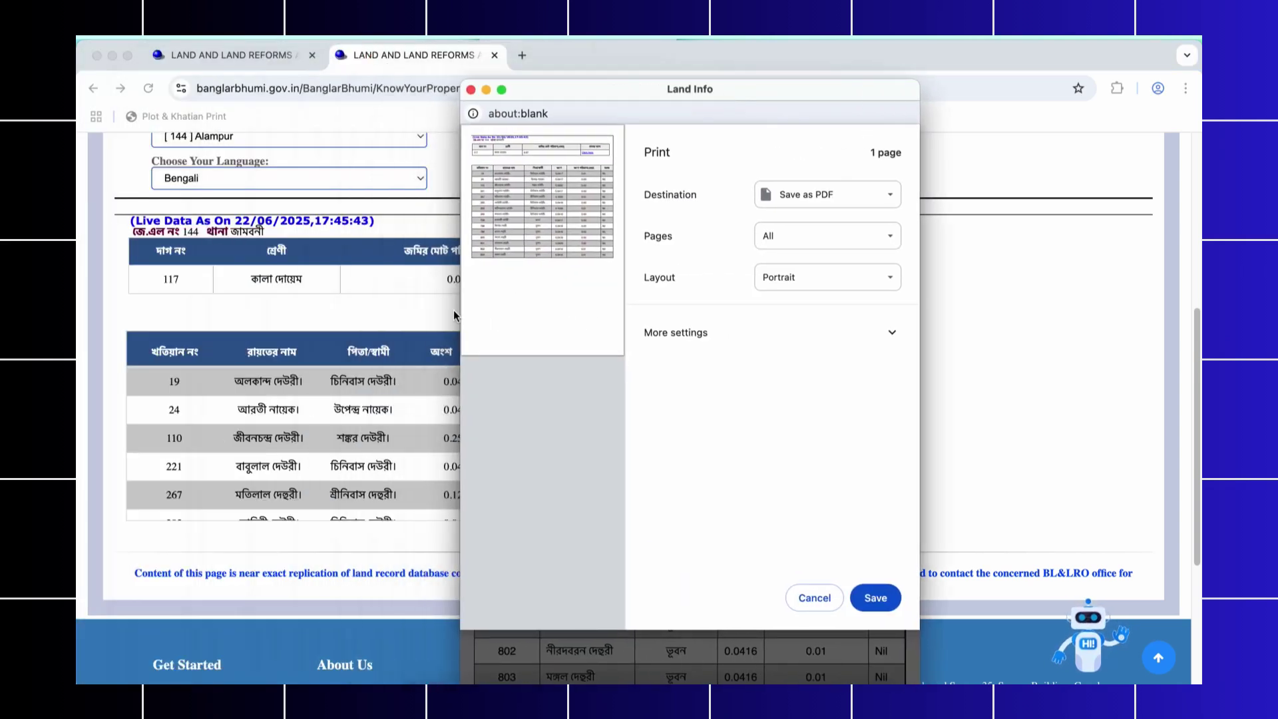
pyautogui.moveTo(462, 286); pyautogui.dragTo(266, 309)
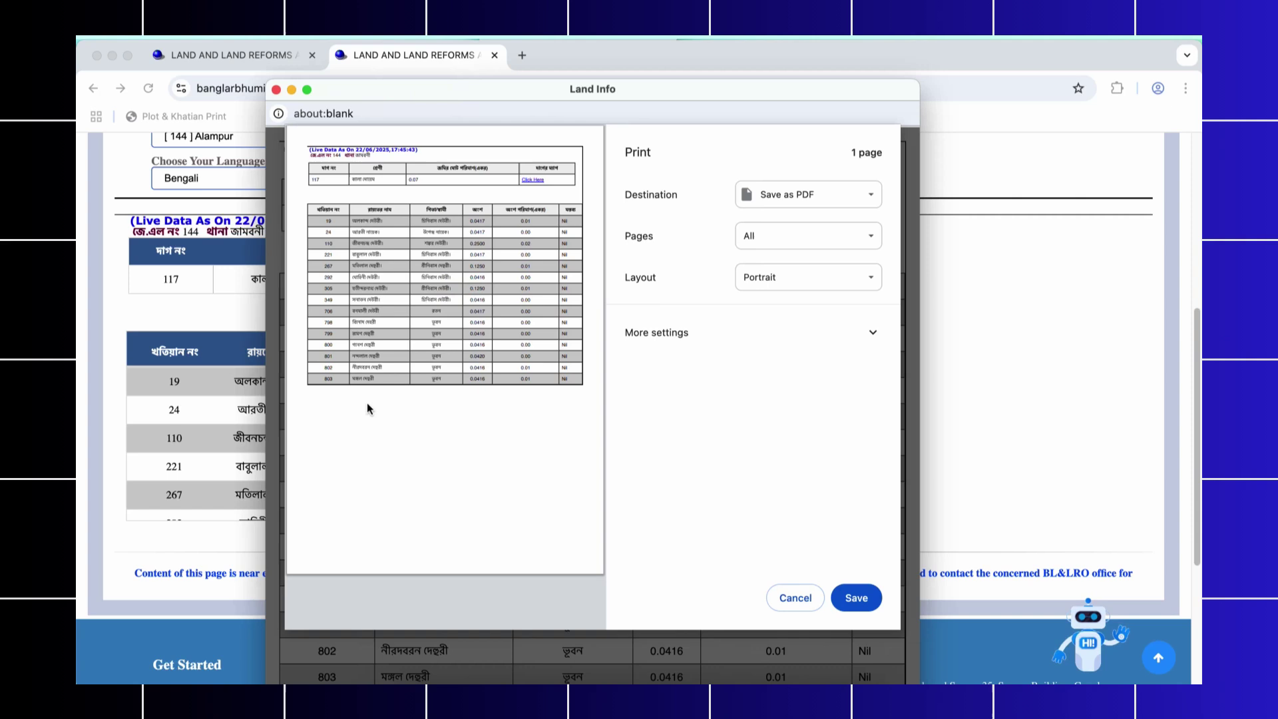
pyautogui.click(321, 380)
pyautogui.press('Escape')
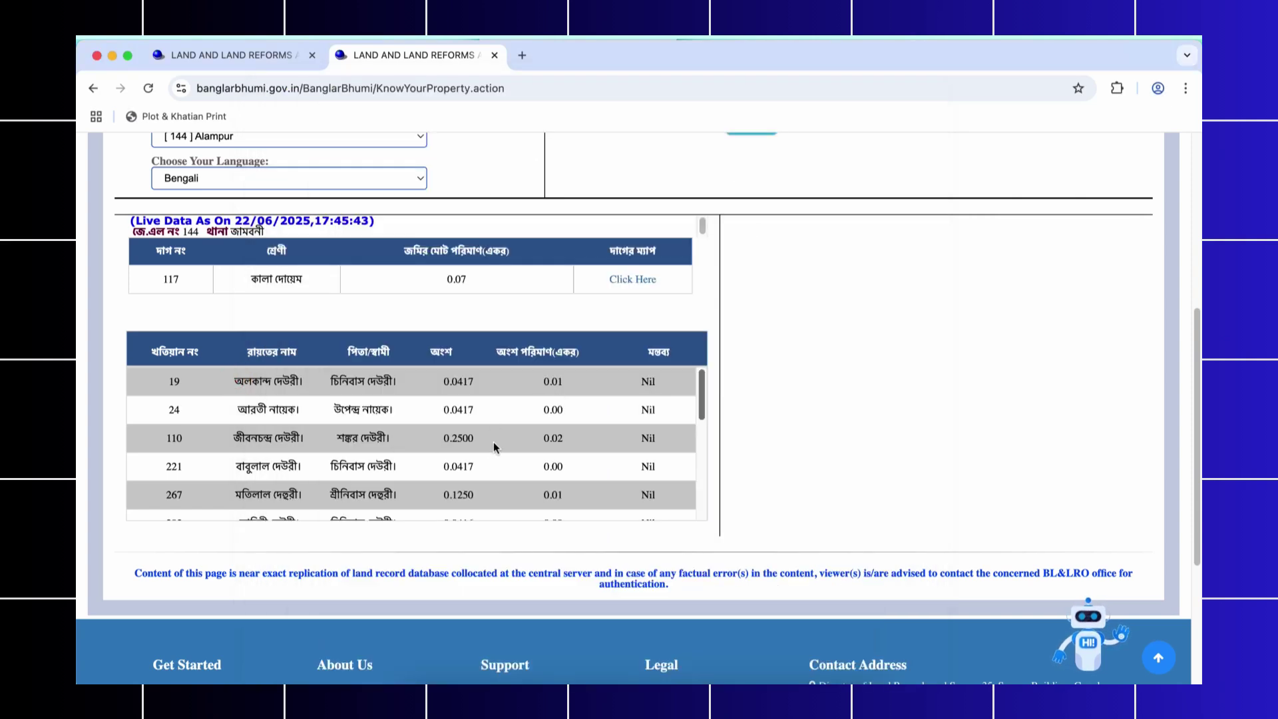
# Step: Check the full owner list of plot 117 on the record page down to the last khatian row
pyautogui.scroll(-15, 340, 436)
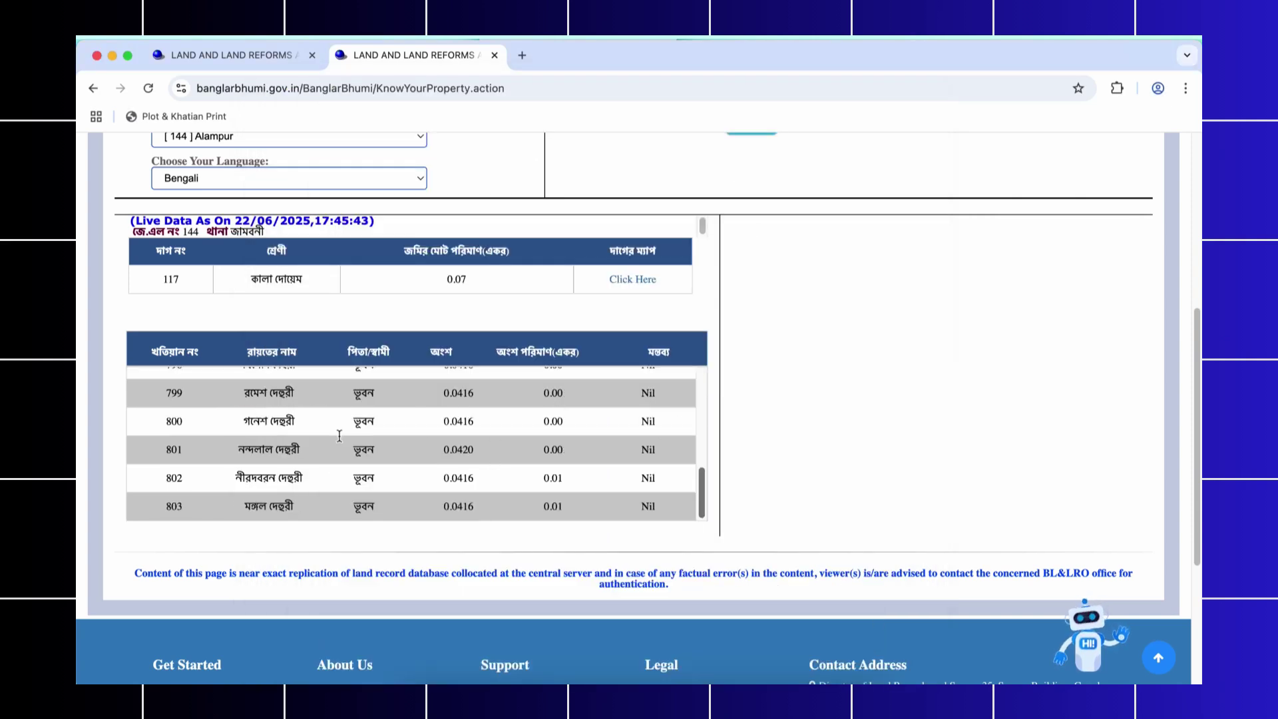
pyautogui.click(163, 503)
pyautogui.scroll(15, 373, 512)
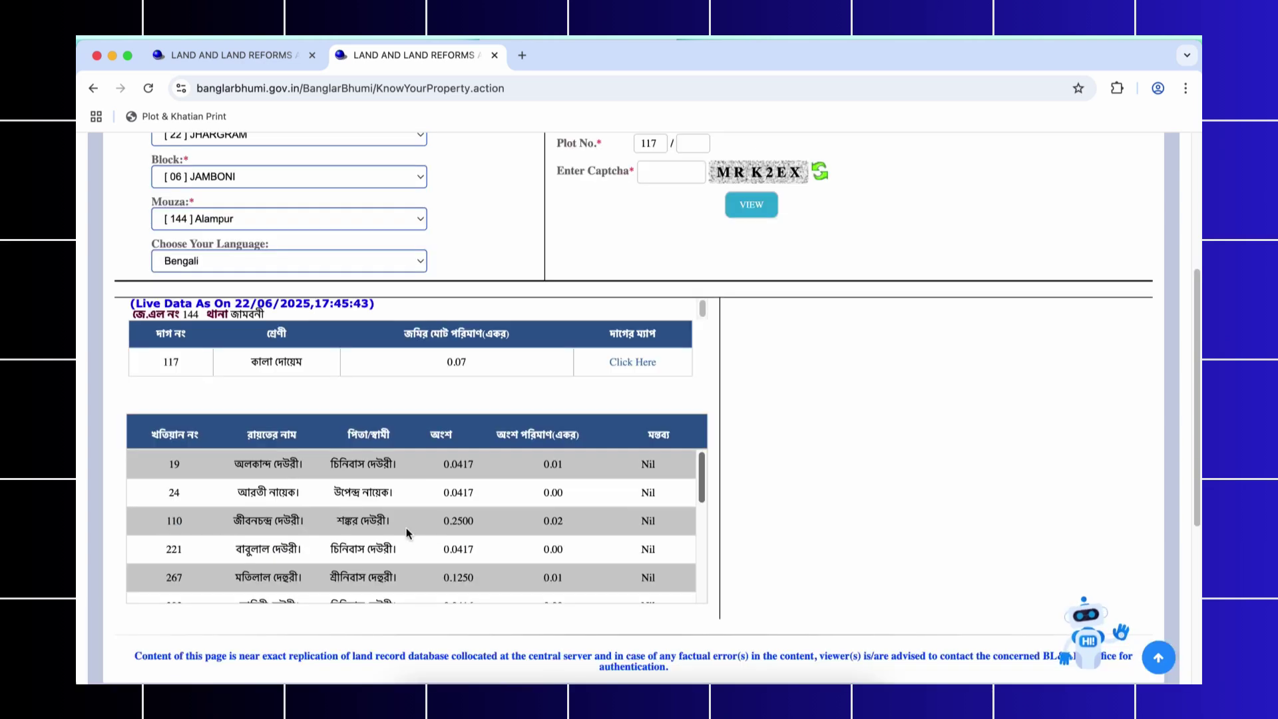
pyautogui.scroll(-15, 407, 522)
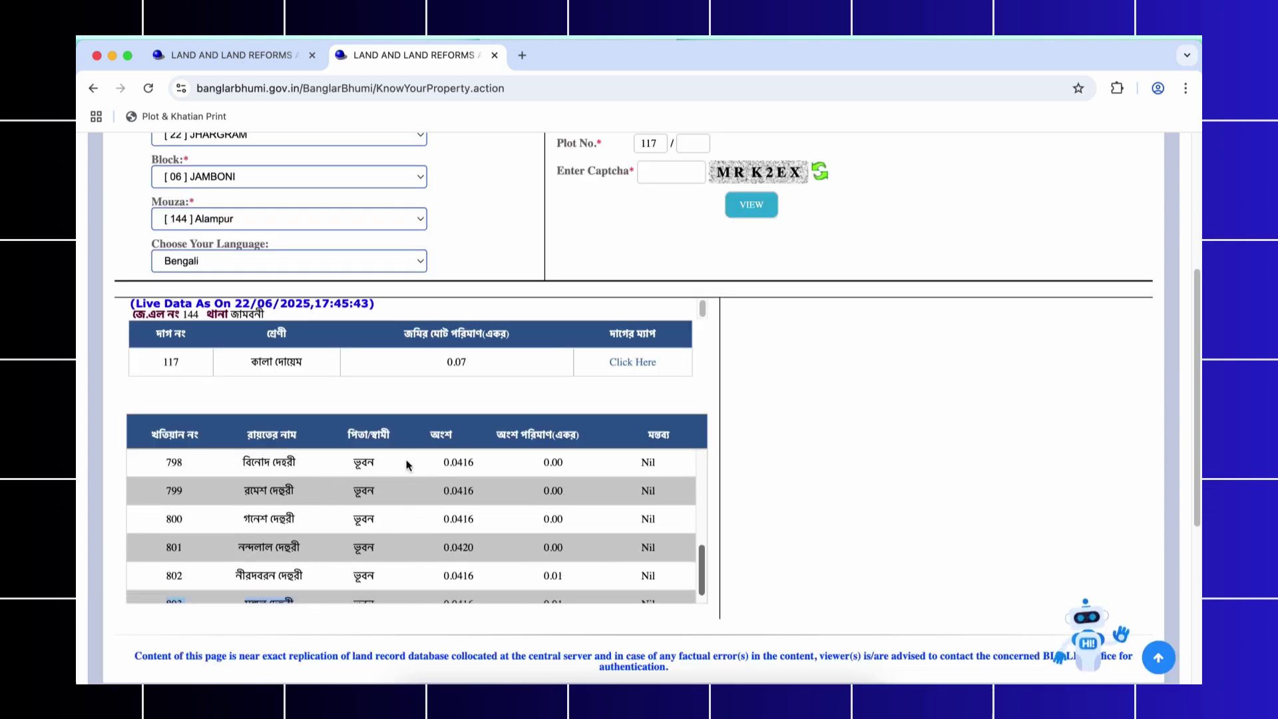
pyautogui.scroll(1, 439, 414)
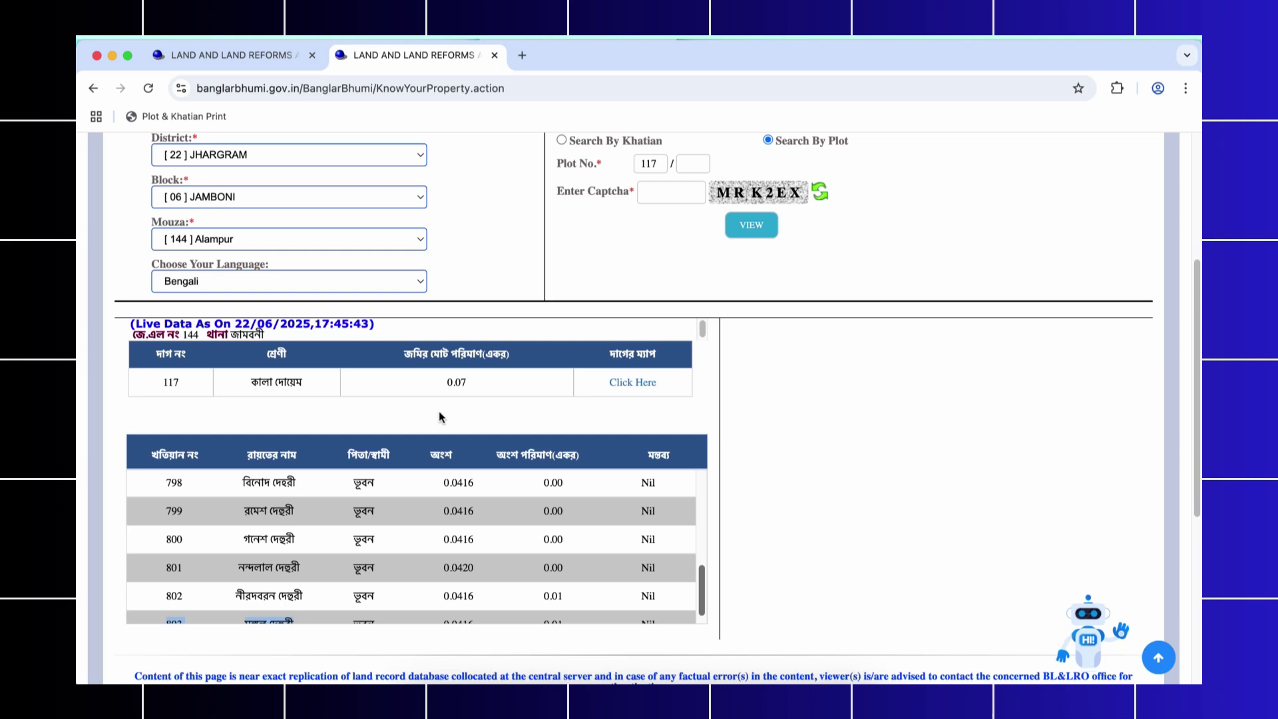
pyautogui.scroll(-1, 438, 416)
# Step: Preview the khatian 17 record for printing with the Plot & Khatian Print bookmark, enlarge the preview window and close it
pyautogui.click(247, 56)
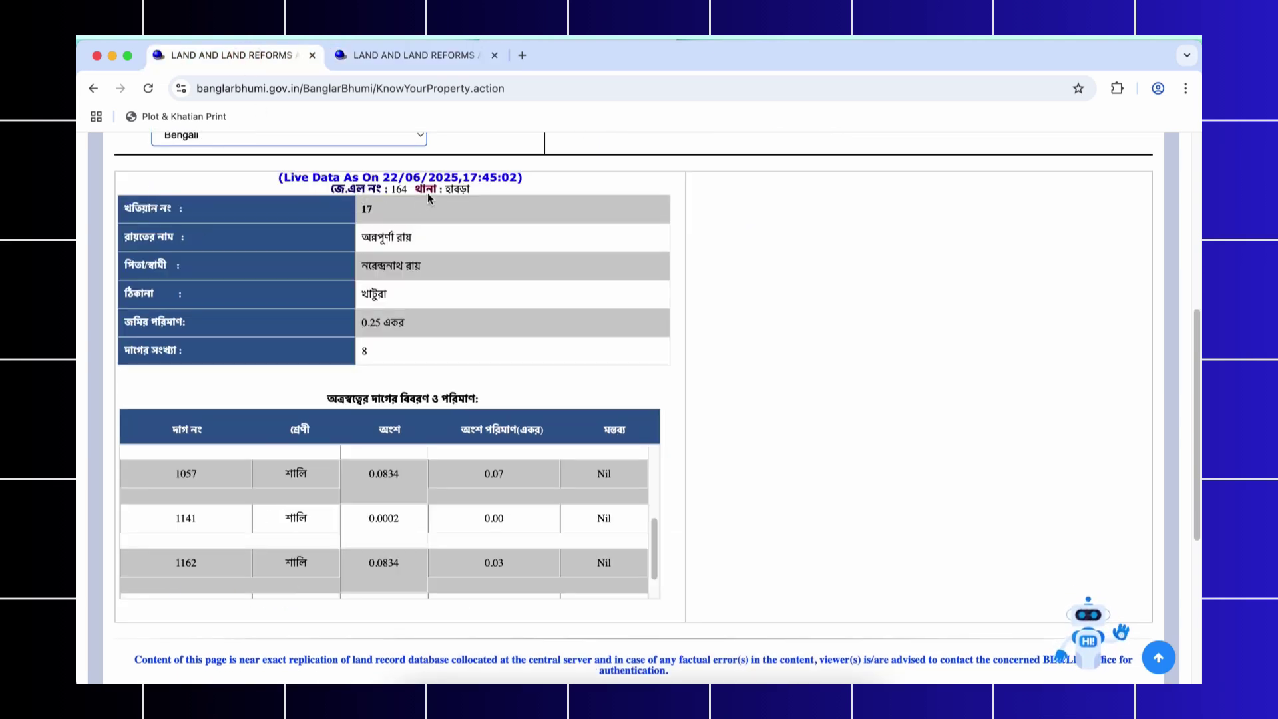
pyautogui.click(172, 119)
pyautogui.moveTo(458, 304); pyautogui.dragTo(248, 354)
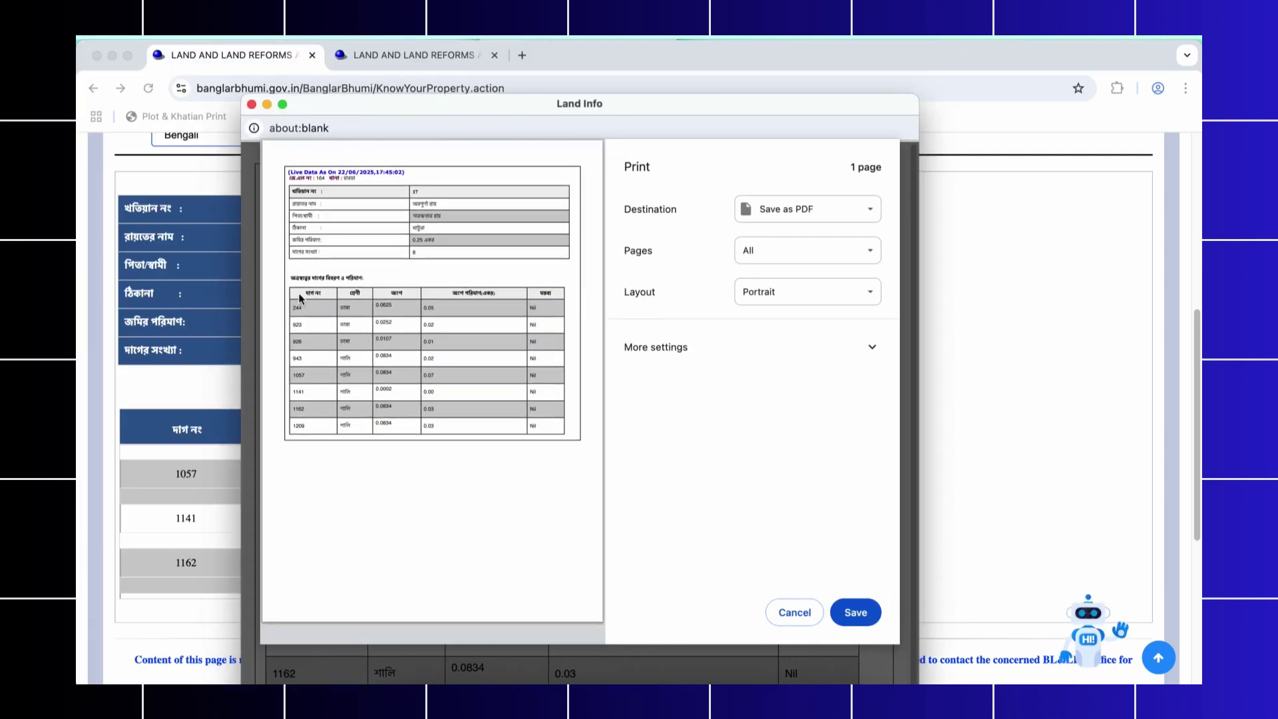
pyautogui.moveTo(677, 105); pyautogui.dragTo(685, 85)
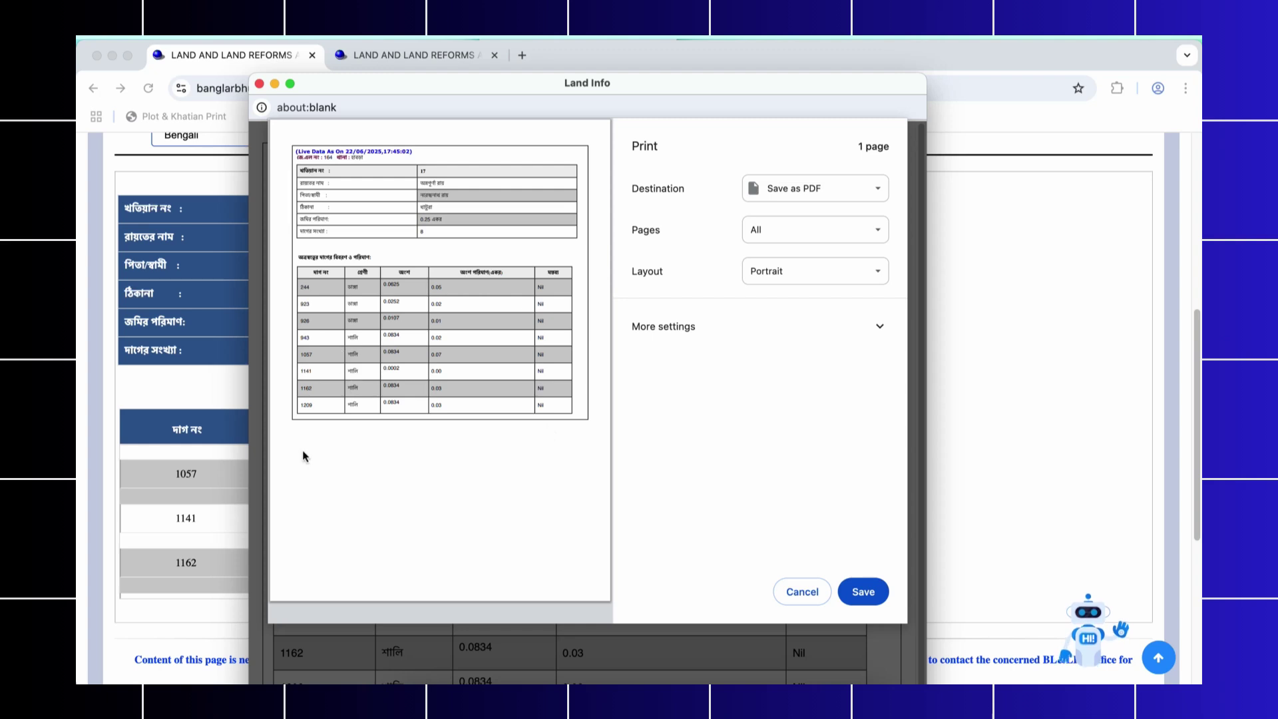
pyautogui.click(299, 408)
pyautogui.click(172, 470)
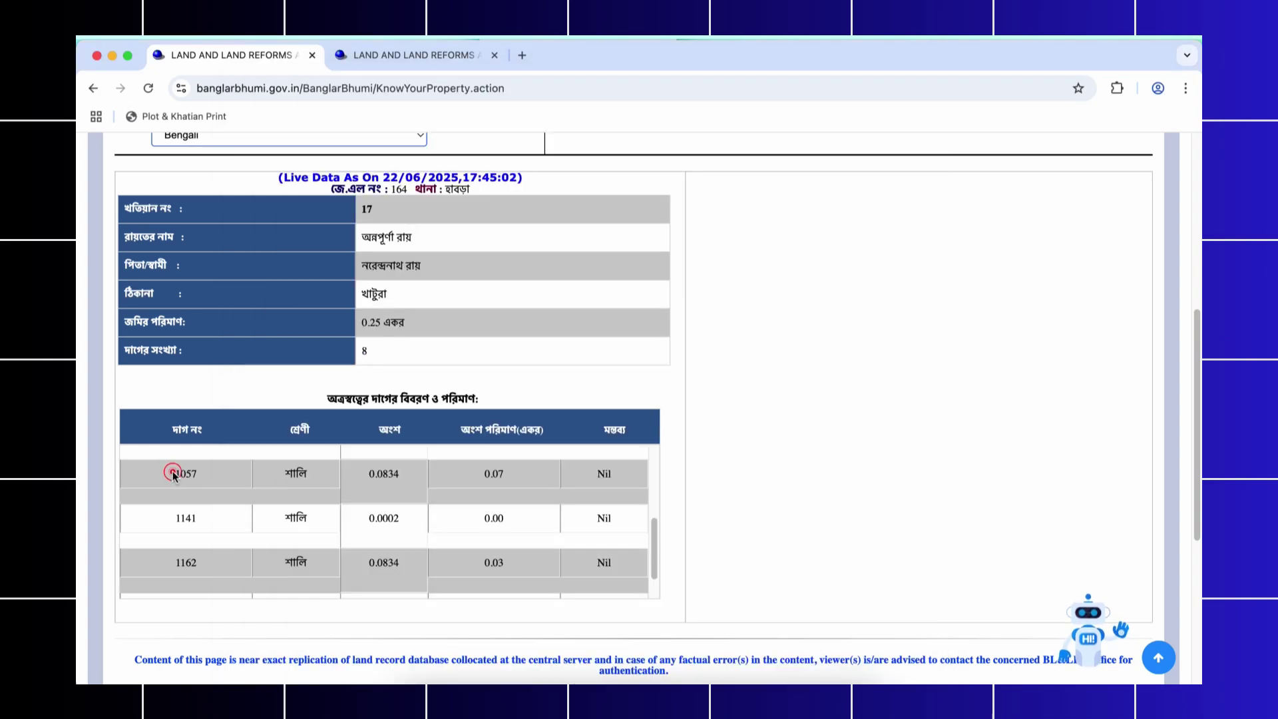
# Step: Examine the plot rows listed under khatian 17, from the first plot to the last
pyautogui.scroll(-5, 350, 510)
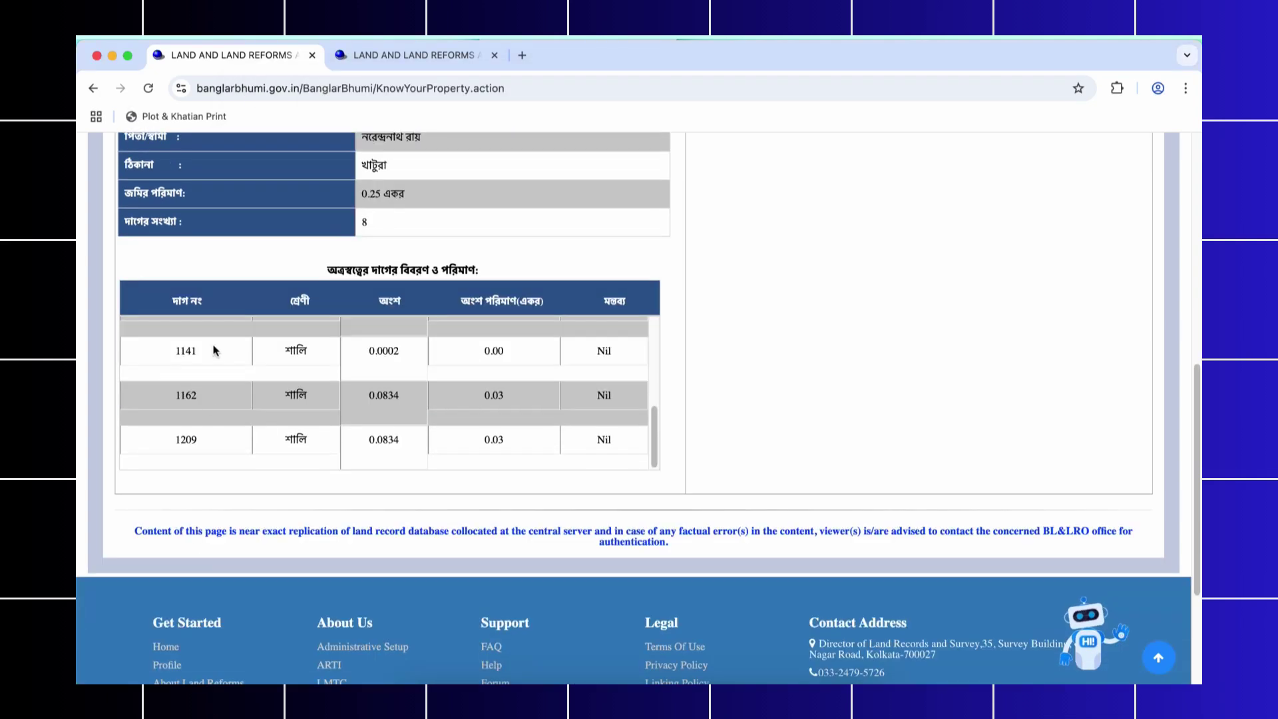
pyautogui.scroll(4, 225, 386)
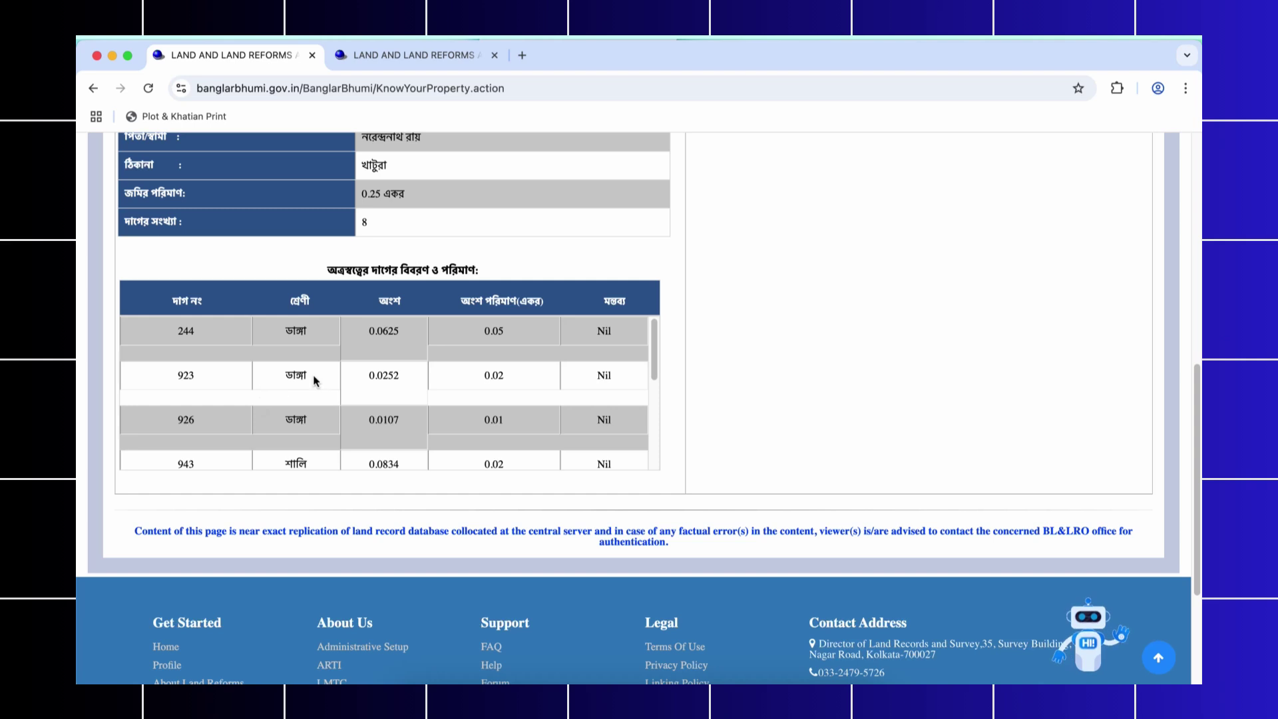
pyautogui.scroll(-1, 438, 270)
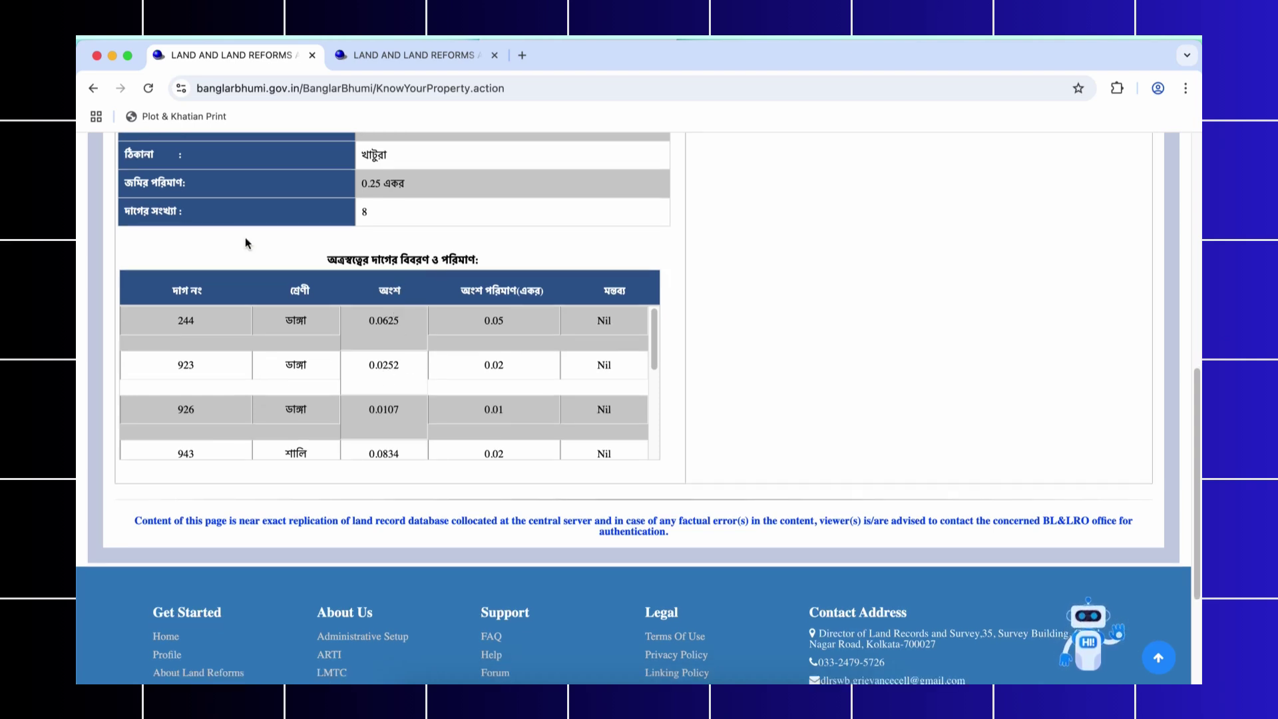
pyautogui.scroll(-1, 312, 290)
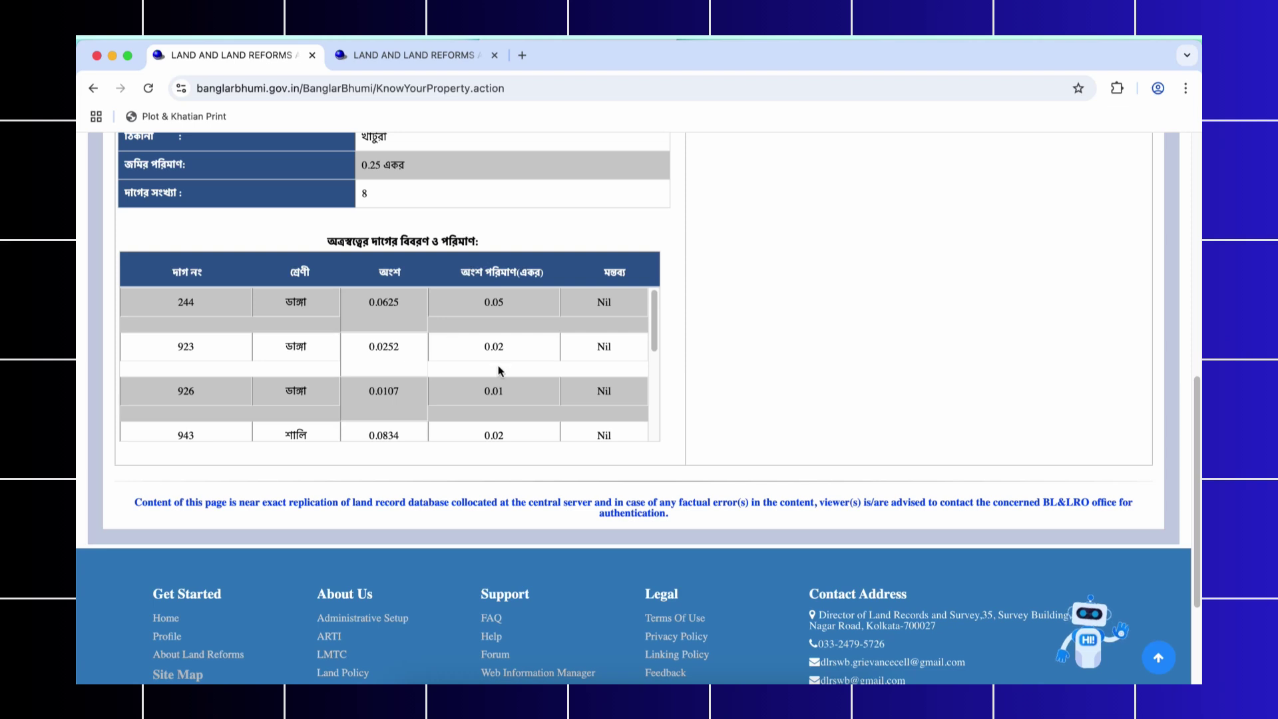
pyautogui.scroll(-1, 499, 369)
pyautogui.scroll(1, 499, 366)
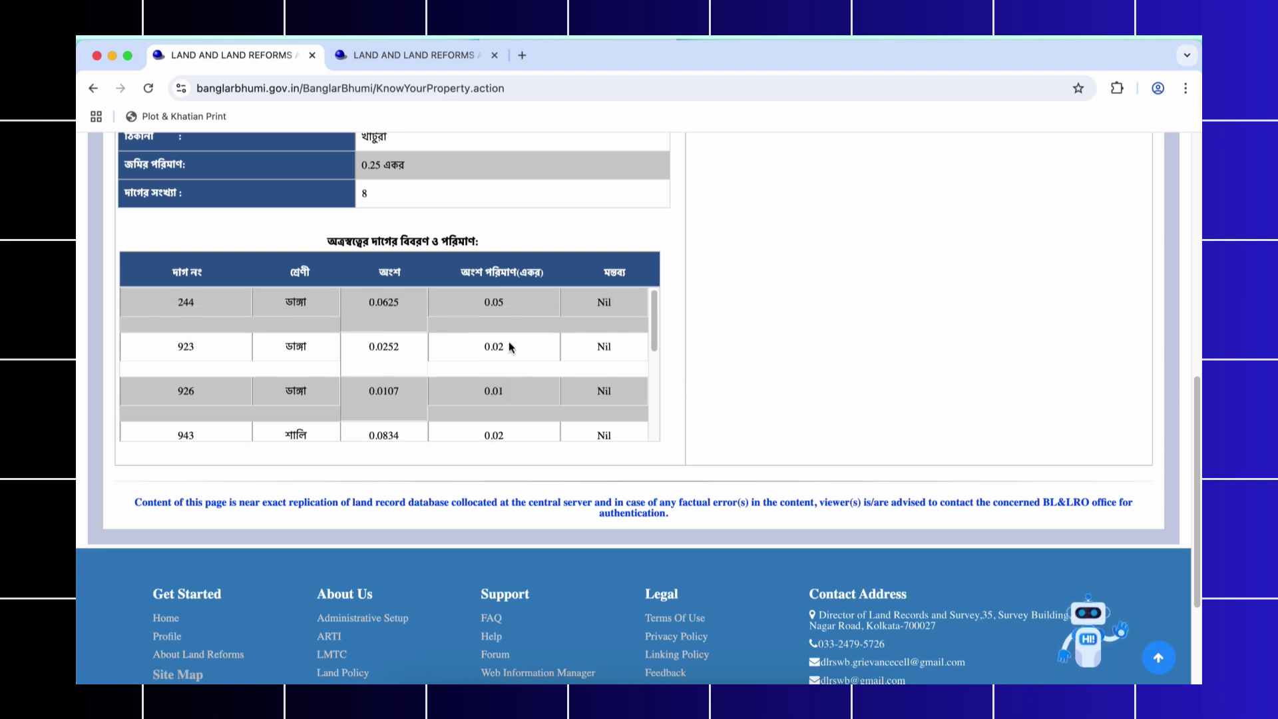
pyautogui.scroll(1, 509, 326)
pyautogui.scroll(3, 509, 326)
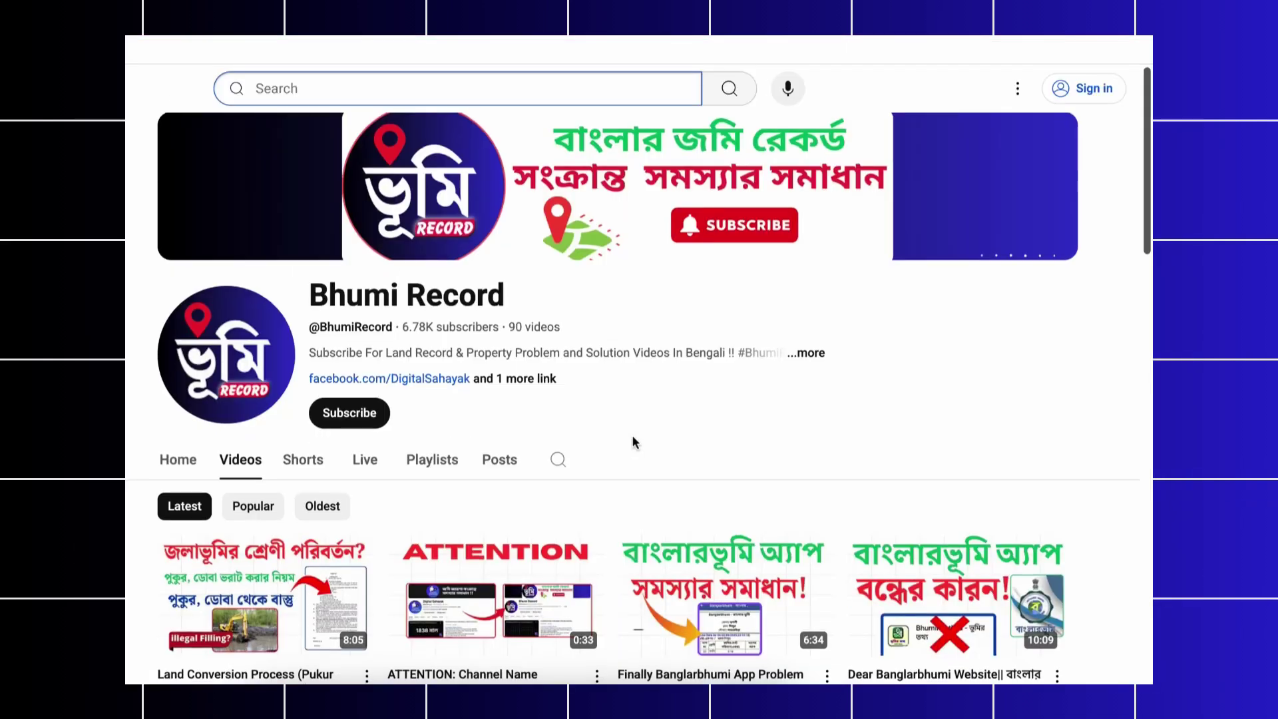
# Step: Browse the list of latest videos on the Bhumi Record YouTube channel
pyautogui.scroll(-4, 632, 440)
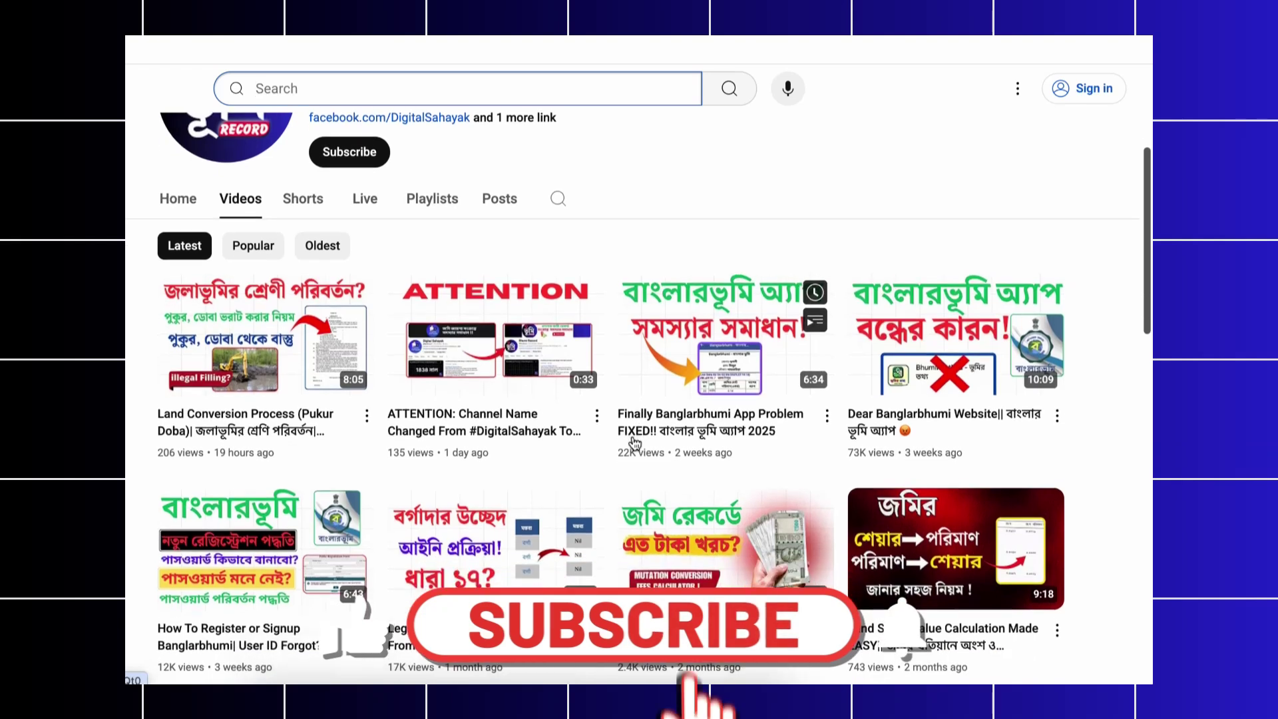
pyautogui.scroll(-4, 633, 443)
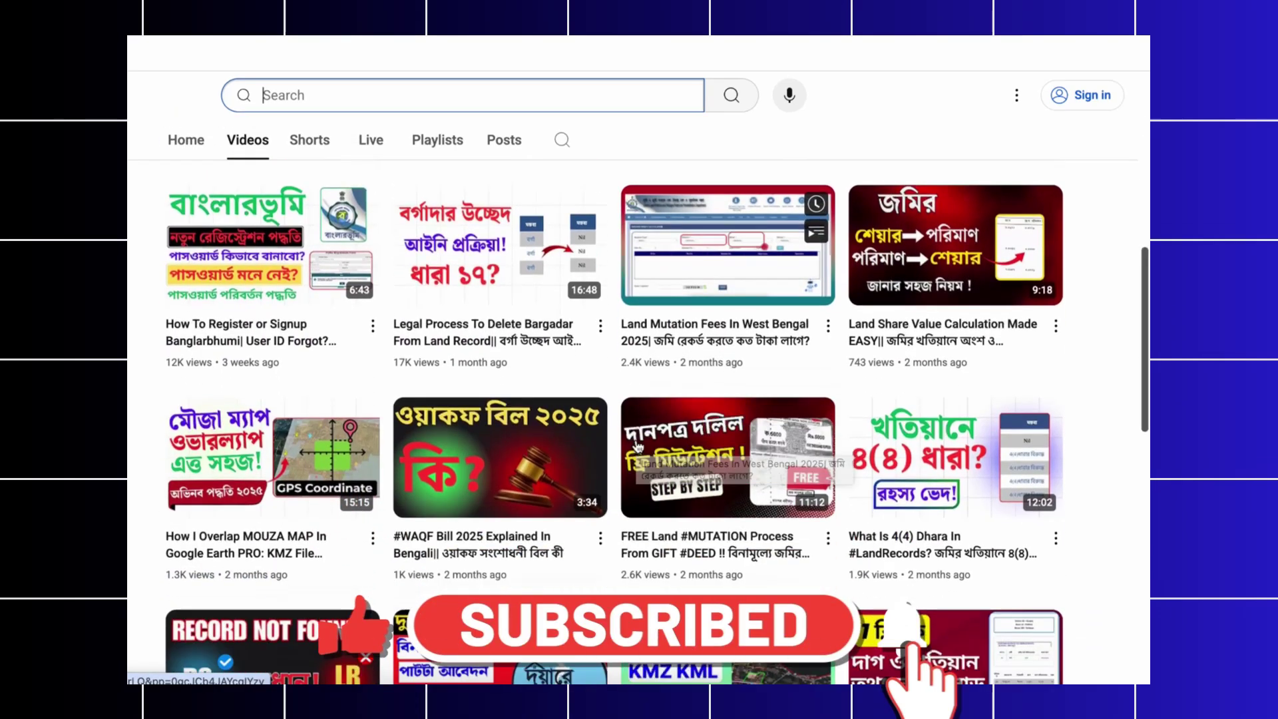
pyautogui.scroll(-4, 638, 446)
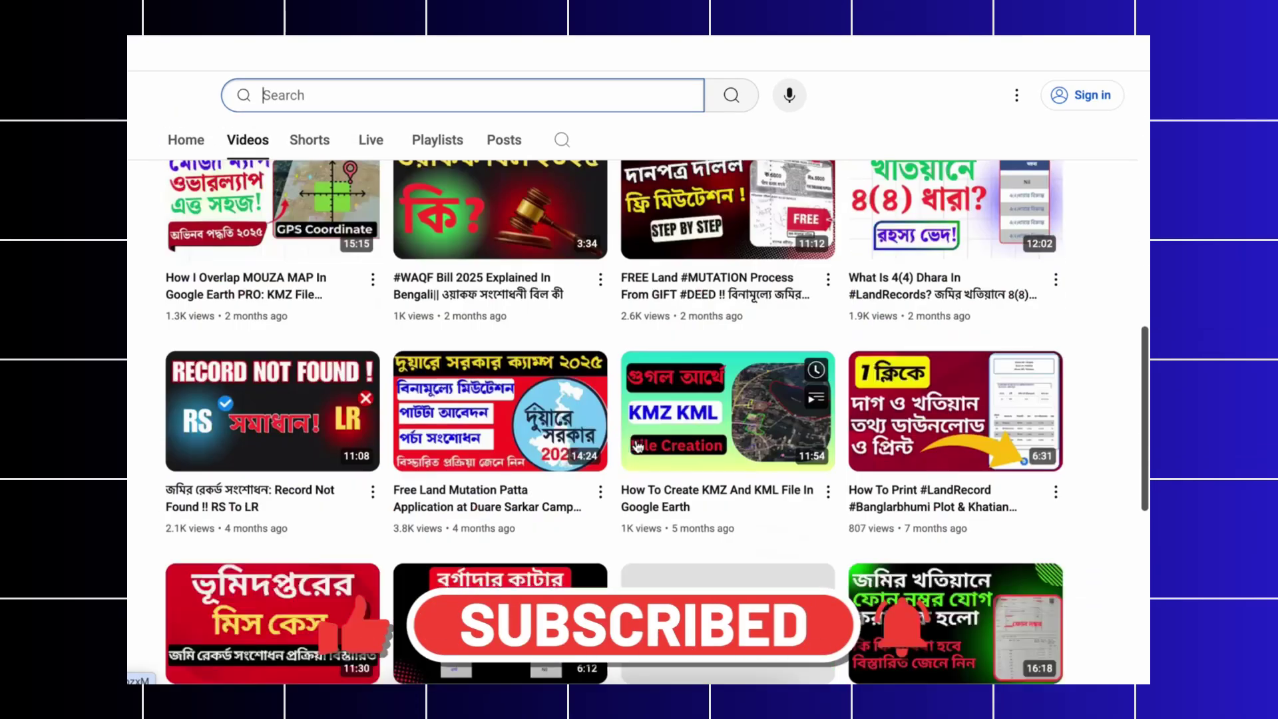
pyautogui.scroll(-2, 637, 446)
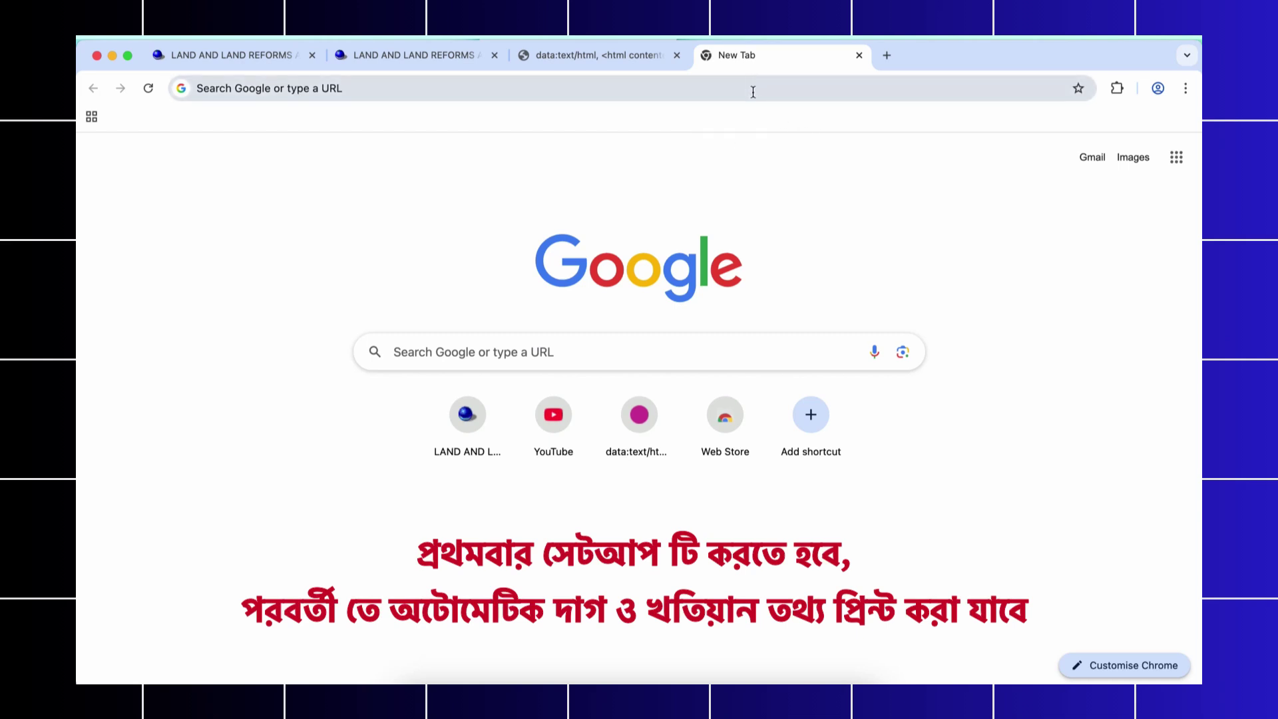
pyautogui.click(753, 120)
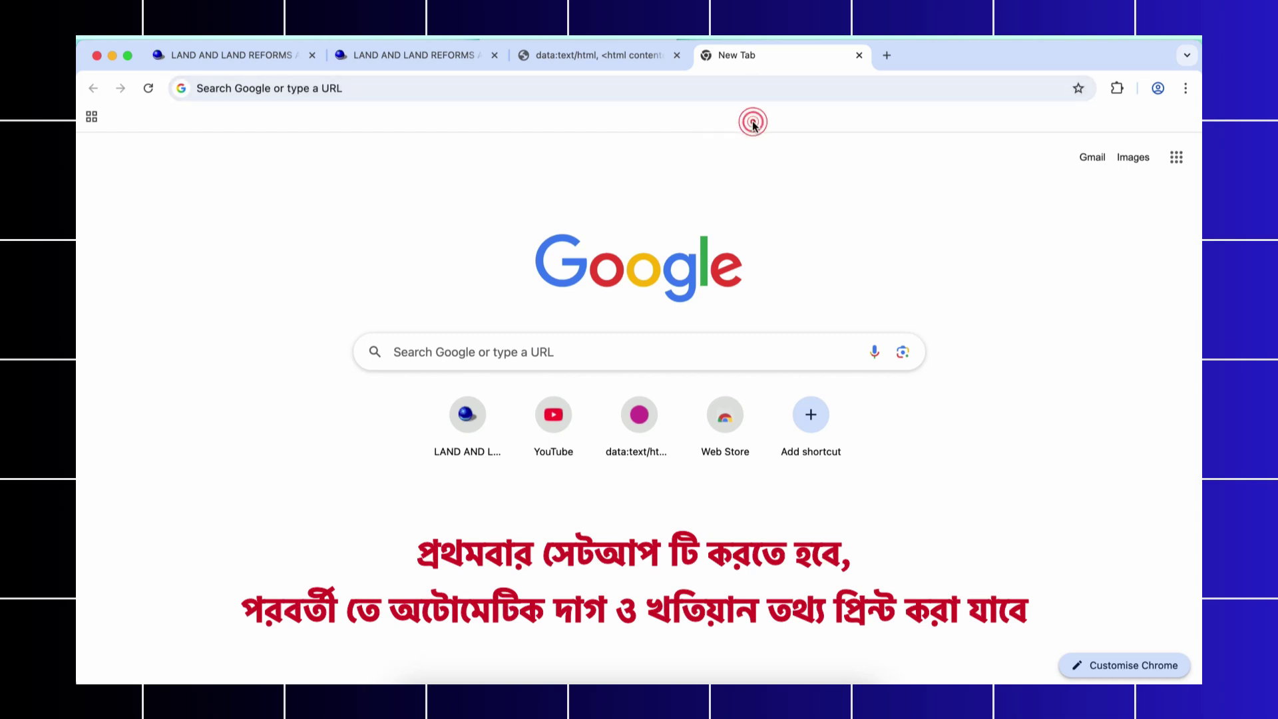
pyautogui.click(748, 53)
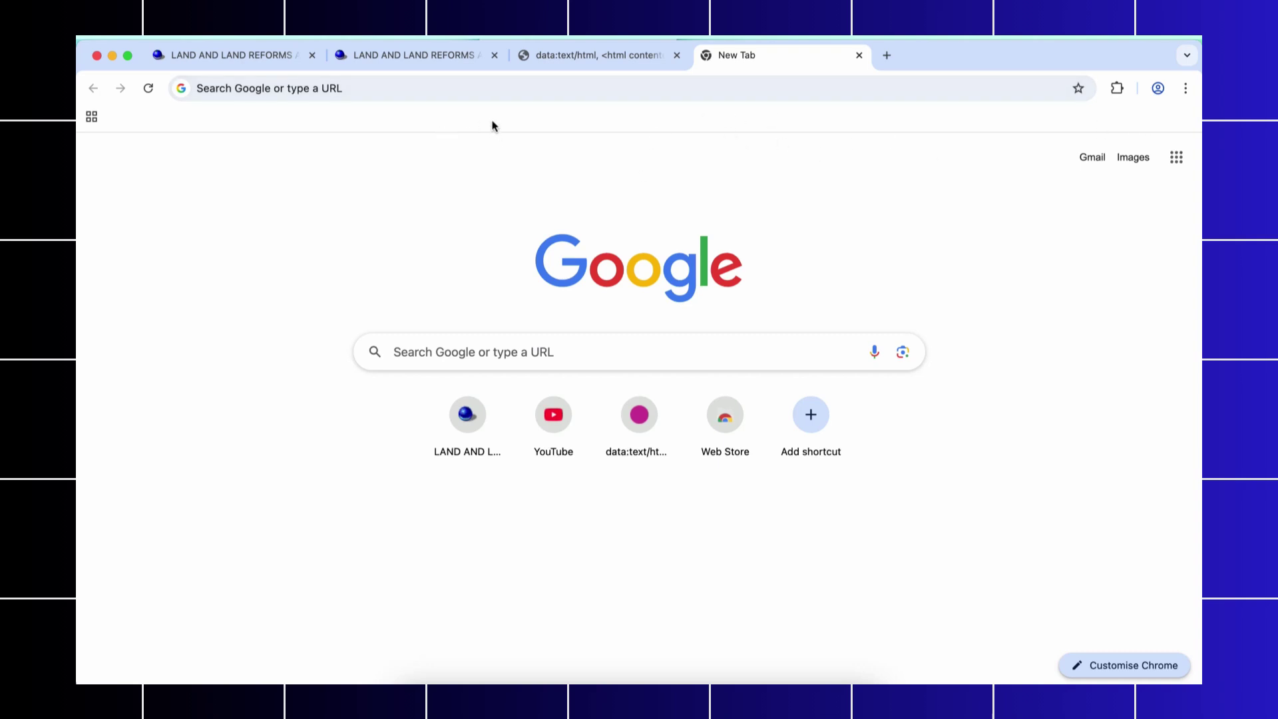
# Step: Check the browser's bookmark options for the setting that shows or hides the bookmarks bar
pyautogui.click(1183, 89)
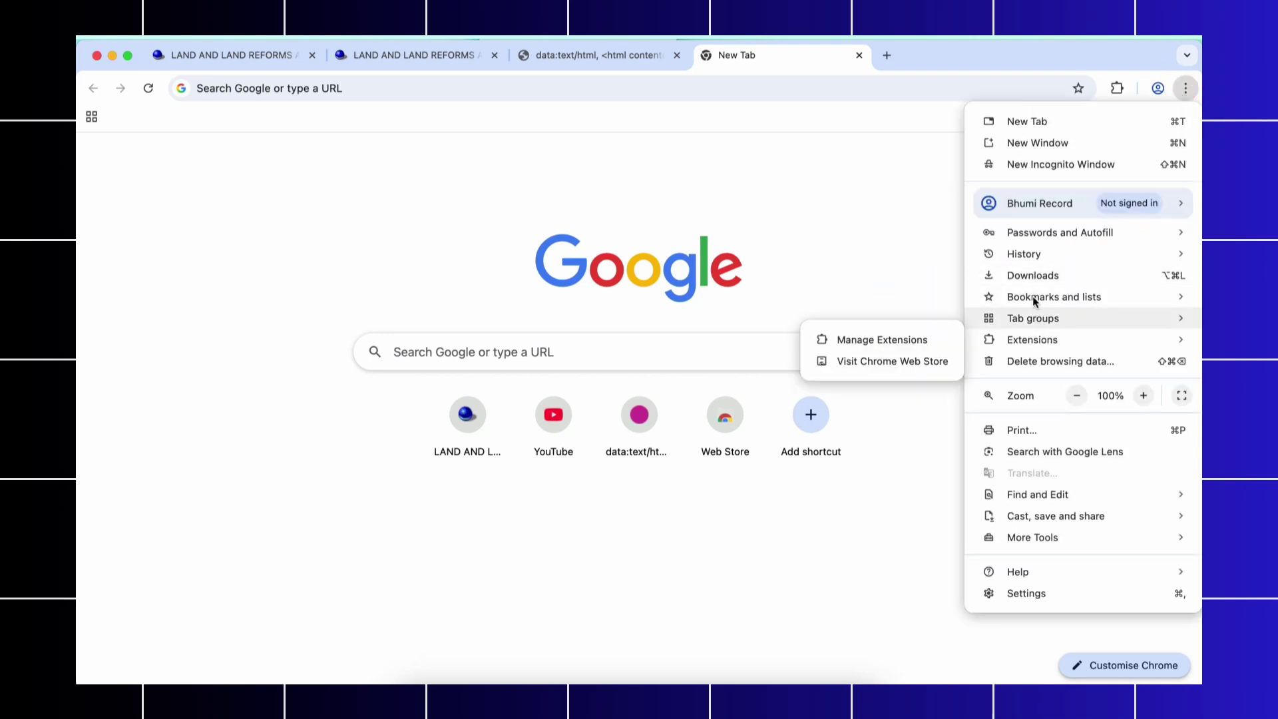
pyautogui.moveTo(1034, 301)
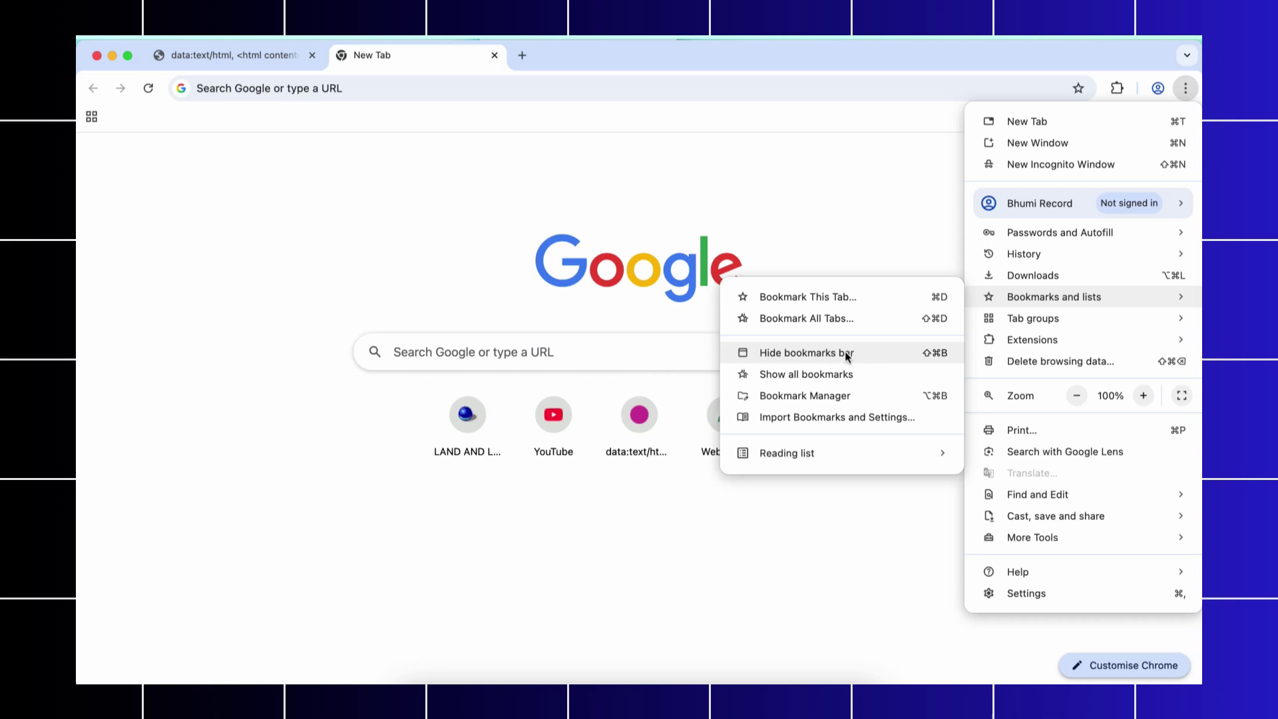
pyautogui.click(844, 352)
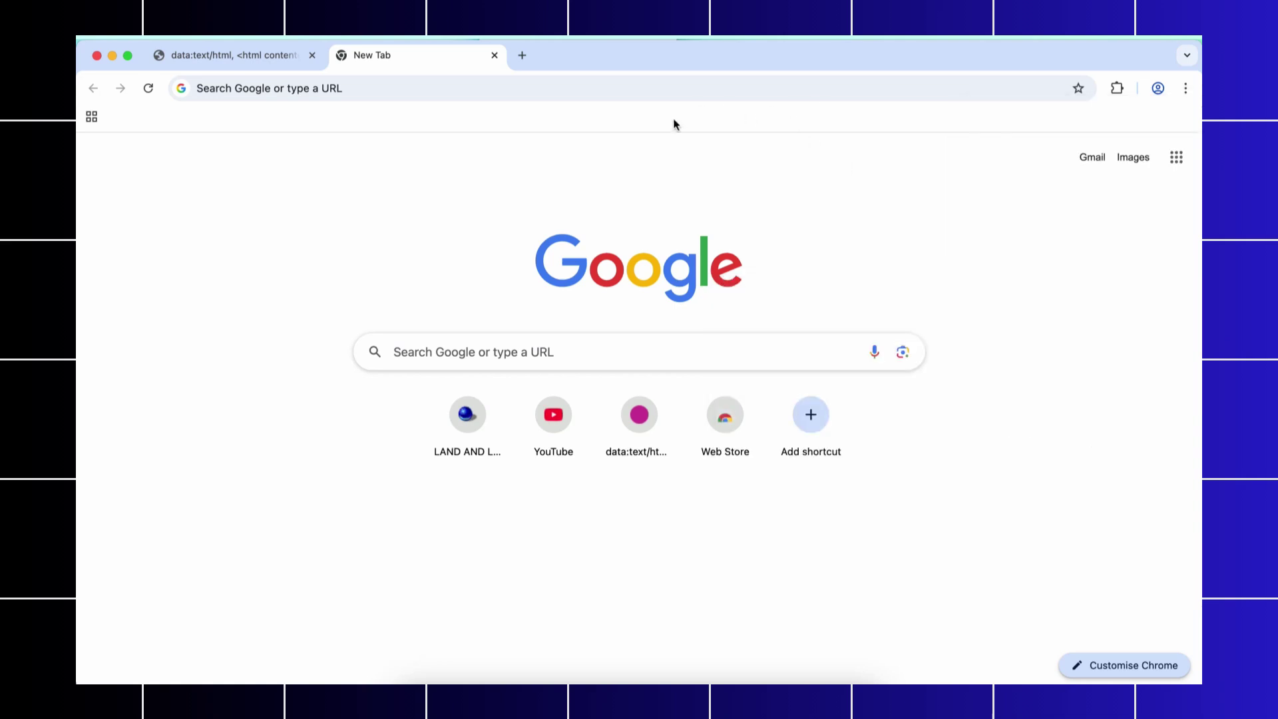
pyautogui.click(1185, 88)
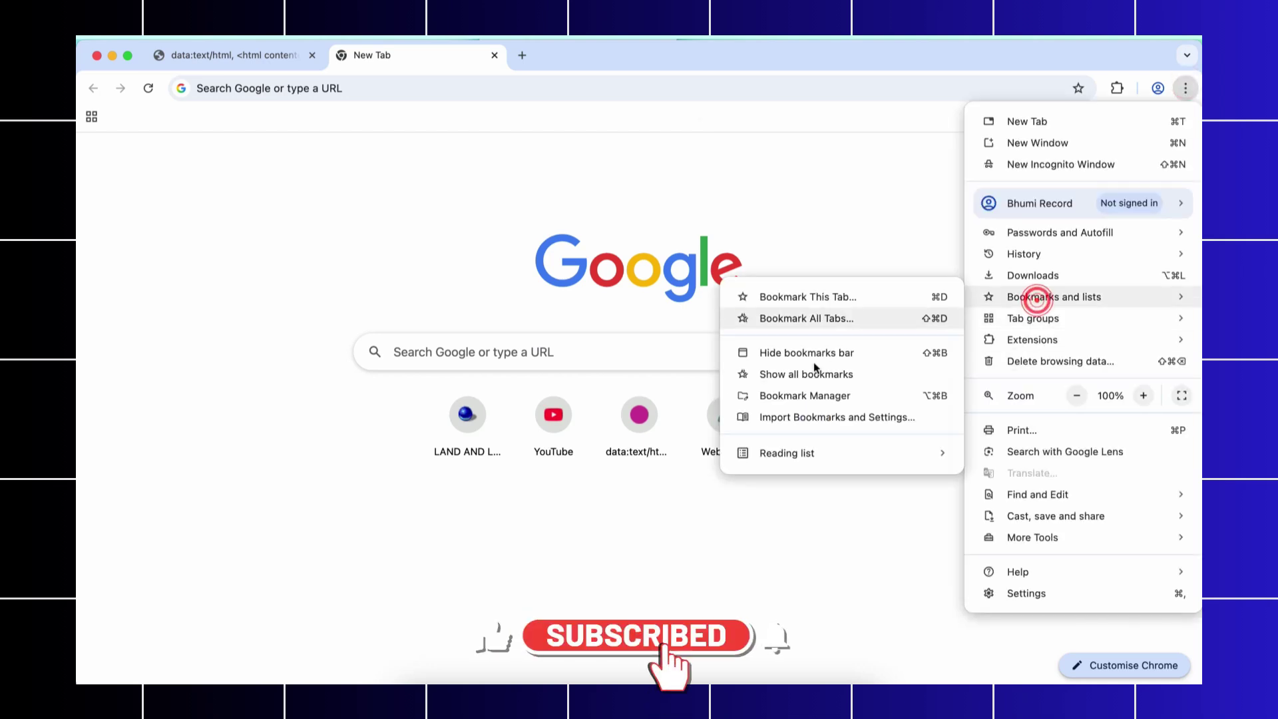
pyautogui.click(733, 133)
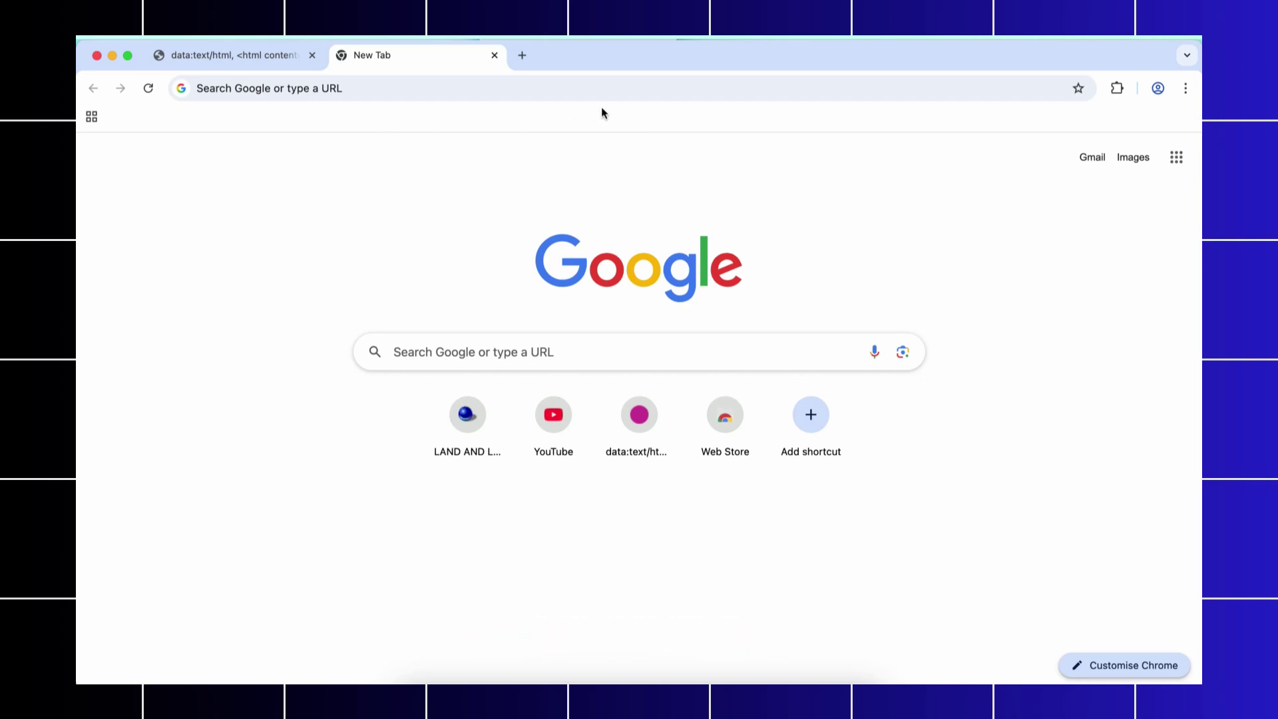
pyautogui.click(1186, 88)
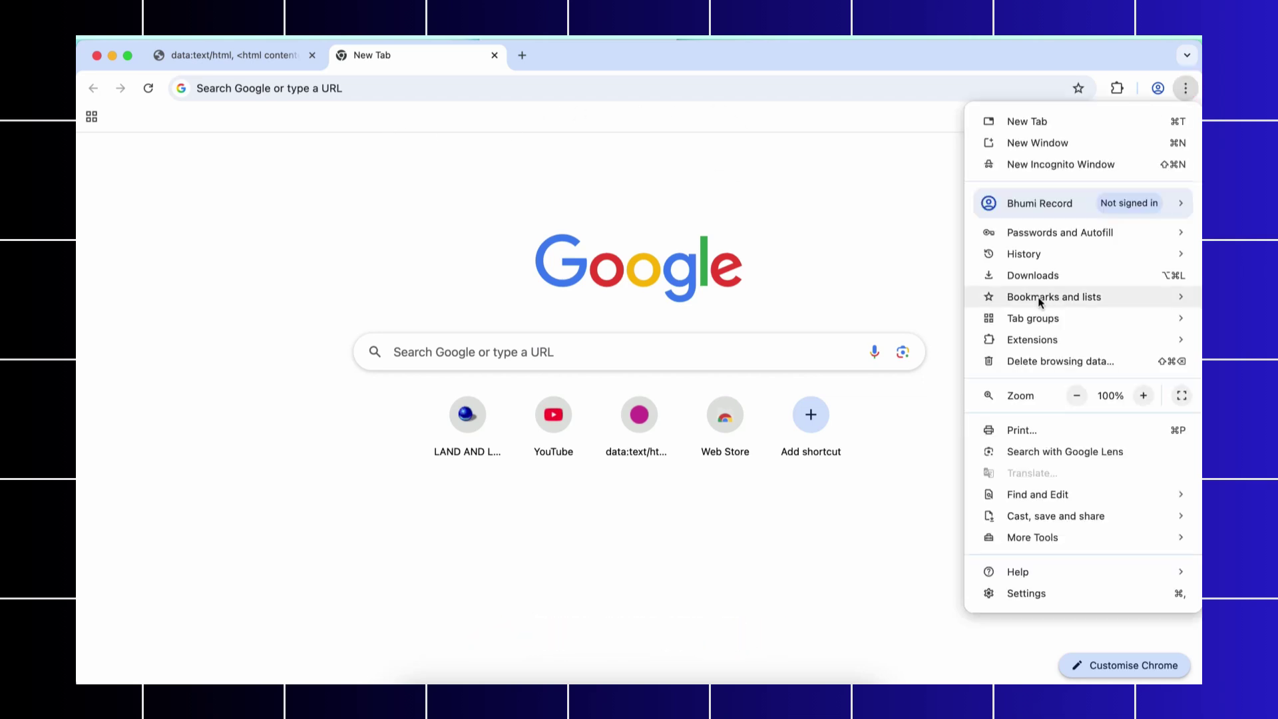
pyautogui.moveTo(1039, 297)
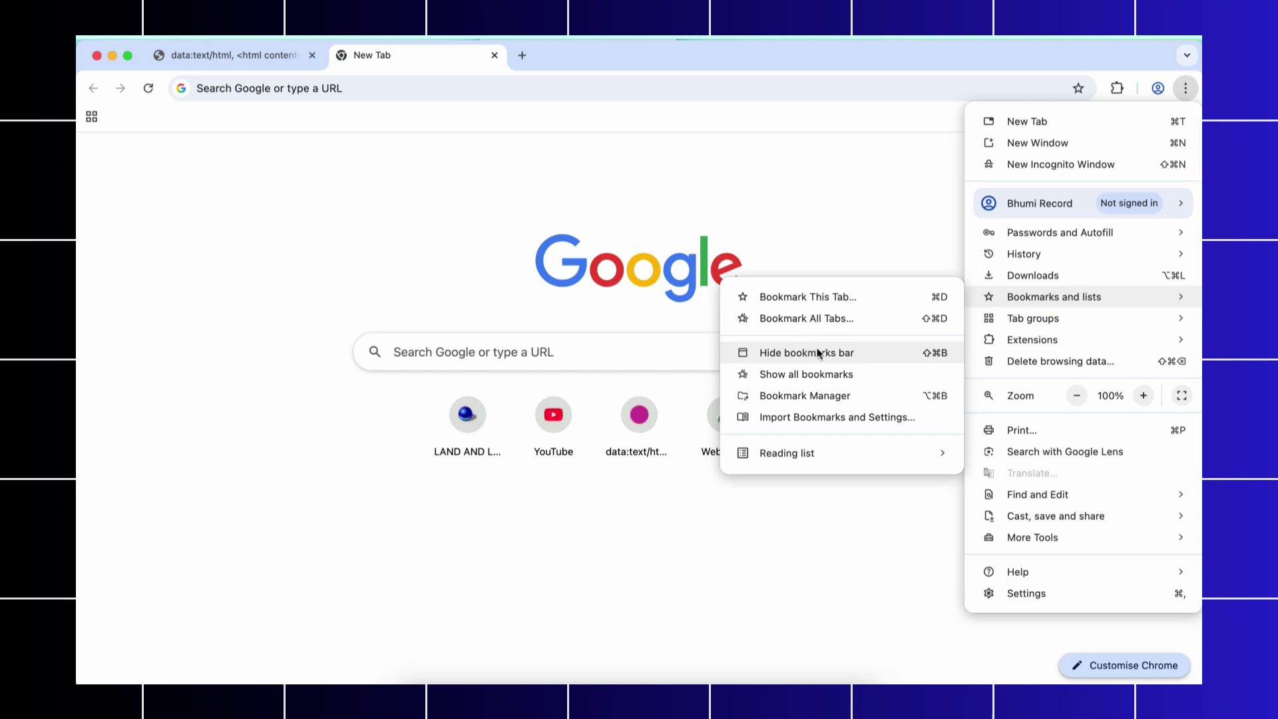
pyautogui.click(801, 175)
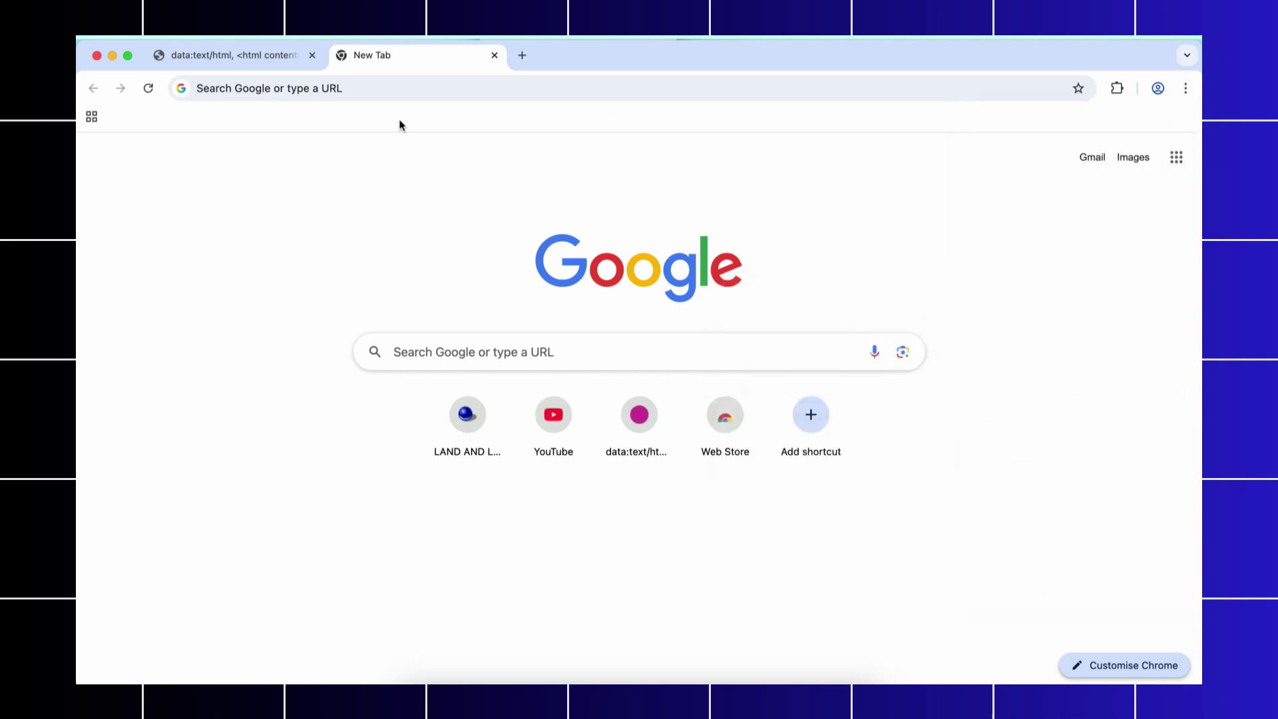
# Step: Start a new bookmark on the bookmarks bar and name it Pl Print
pyautogui.rightClick(655, 118)
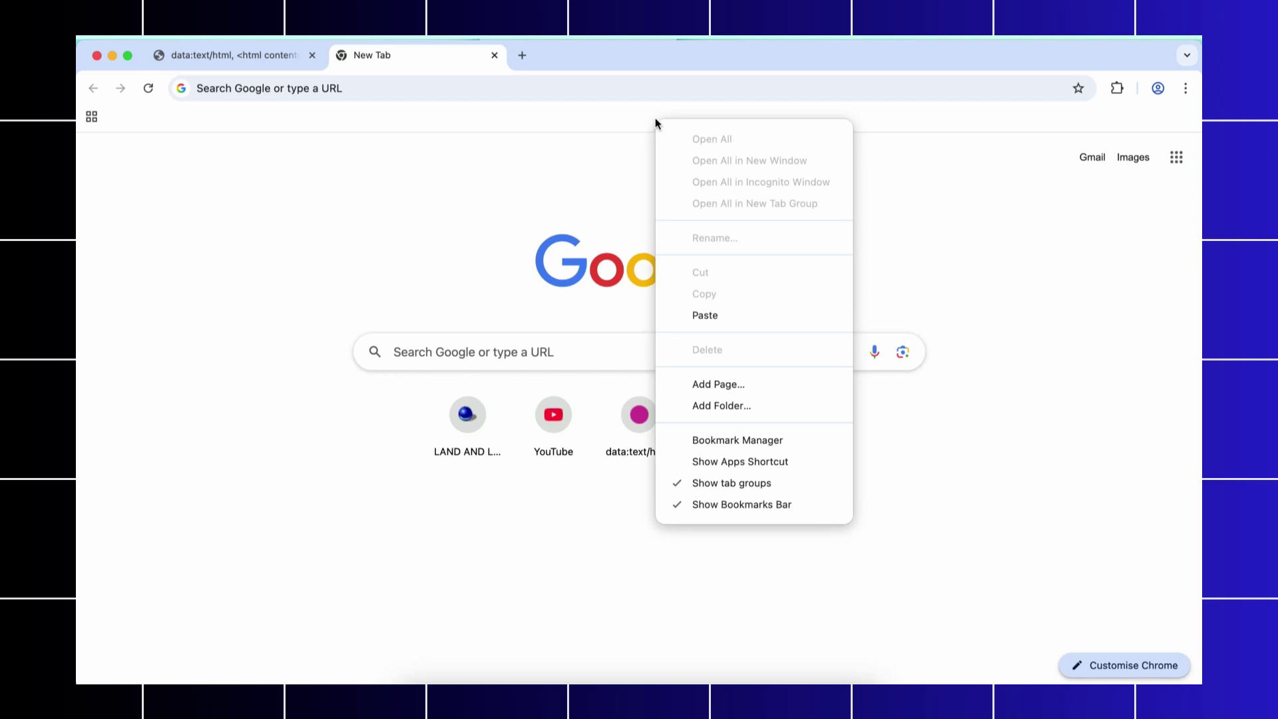
pyautogui.click(753, 384)
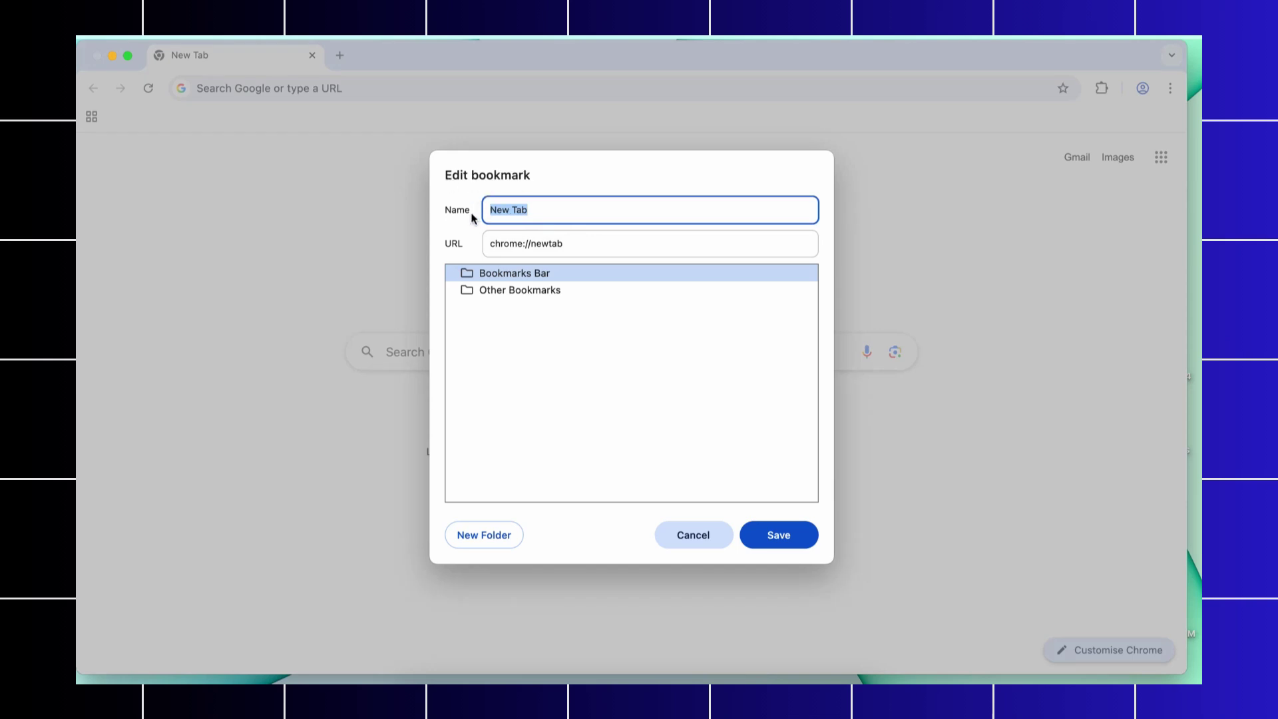
pyautogui.click(585, 209)
pyautogui.tripleClick(558, 211)
pyautogui.write('Pl Print')
# Step: Replace the Pl Print bookmark's URL with the JavaScript print script from the note and save it in the Bookmarks Bar folder
pyautogui.click(450, 245)
pyautogui.click(579, 243)
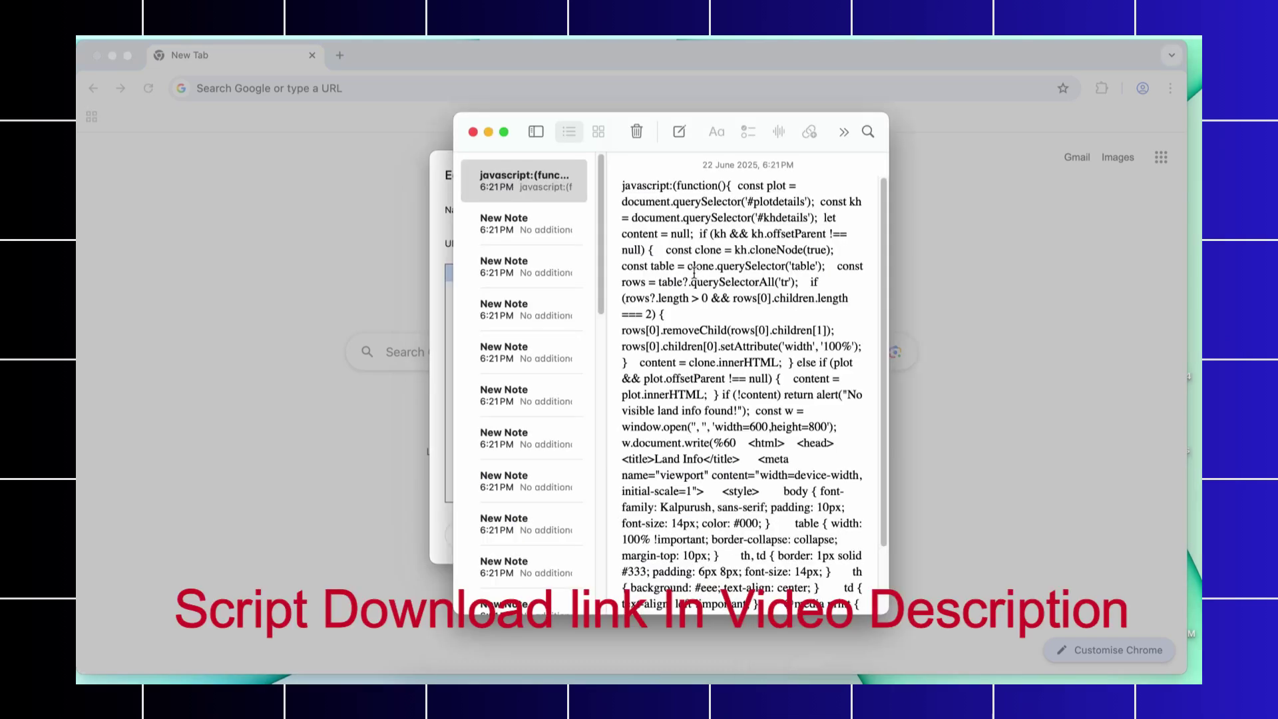
pyautogui.scroll(-3, 882, 366)
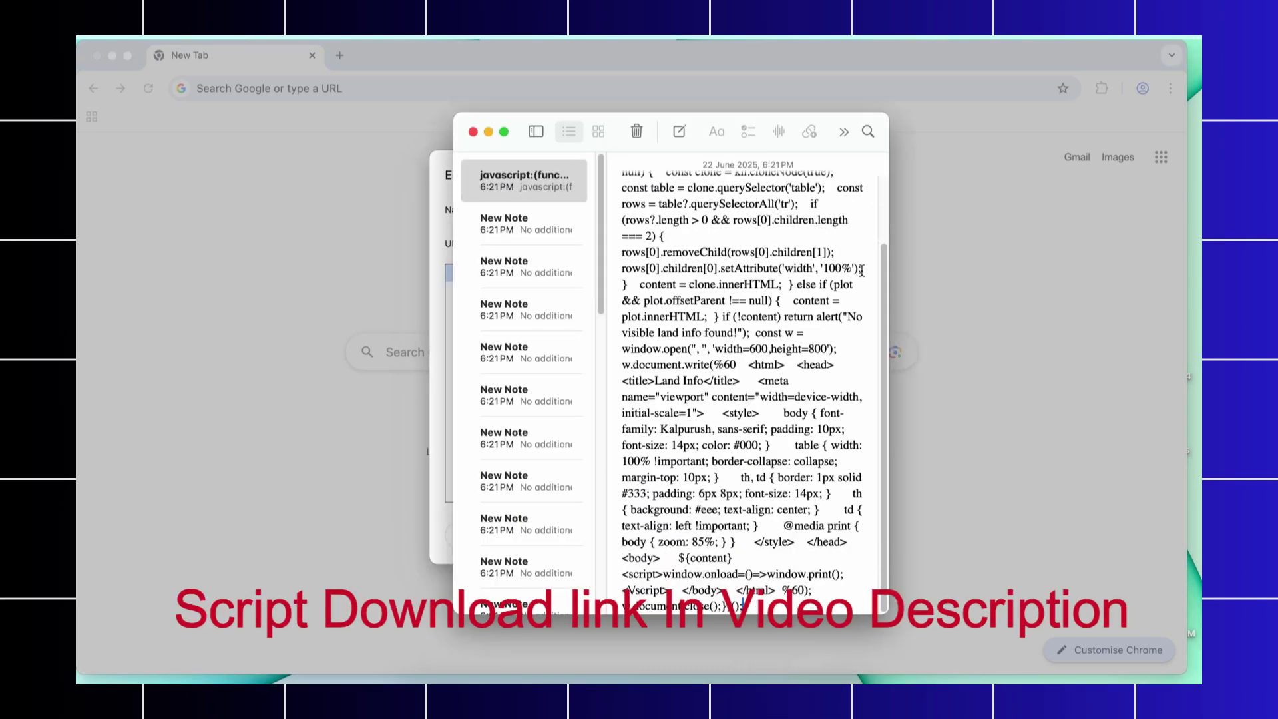
pyautogui.scroll(5, 882, 366)
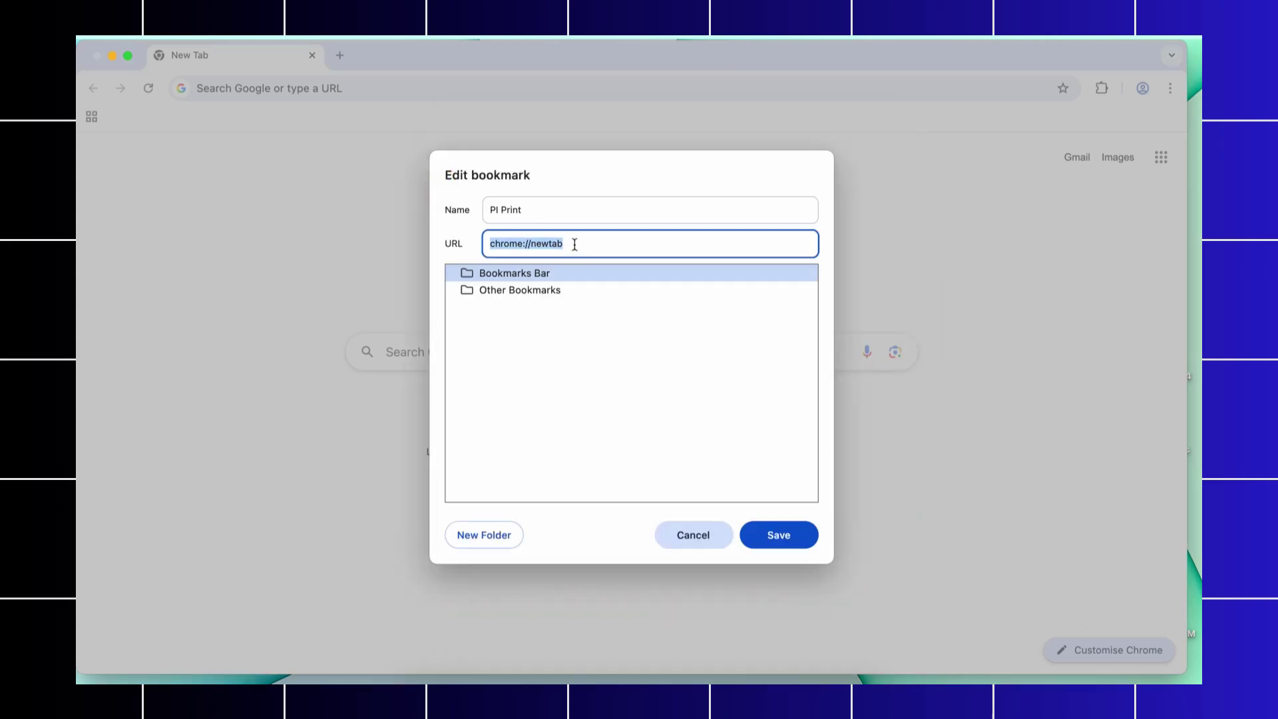
pyautogui.press('super+v')
pyautogui.click(500, 276)
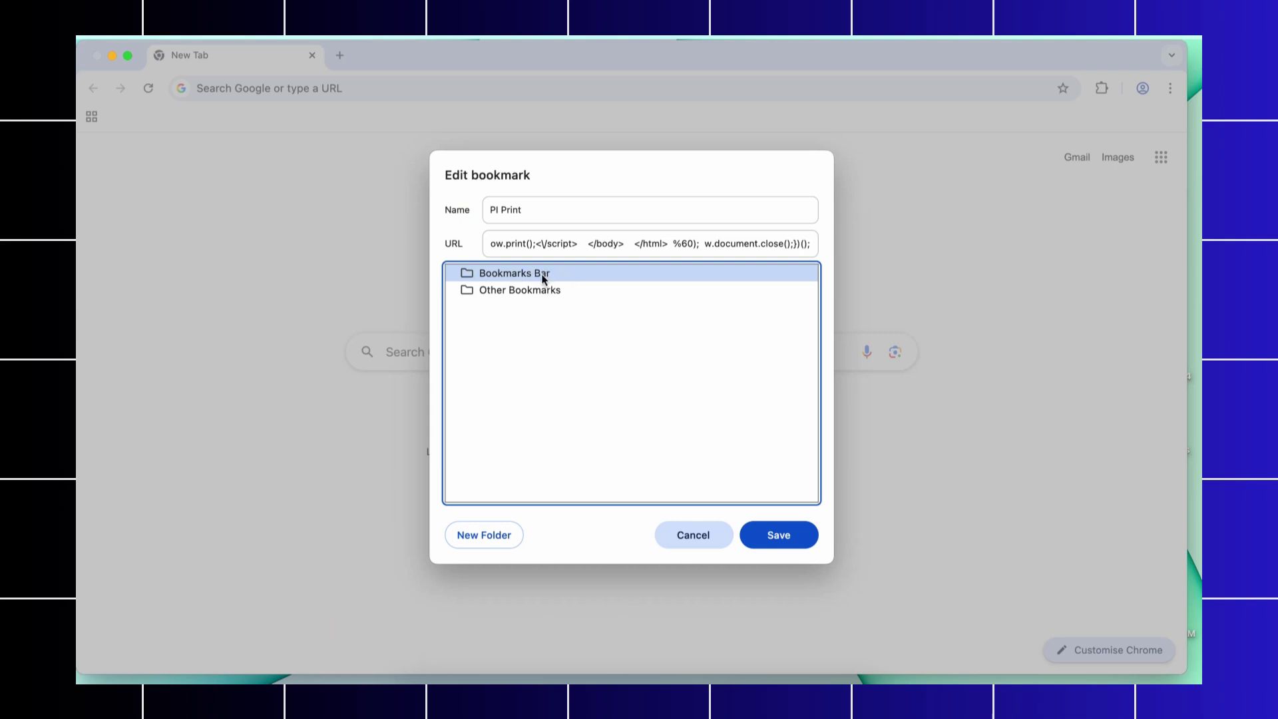
pyautogui.click(776, 534)
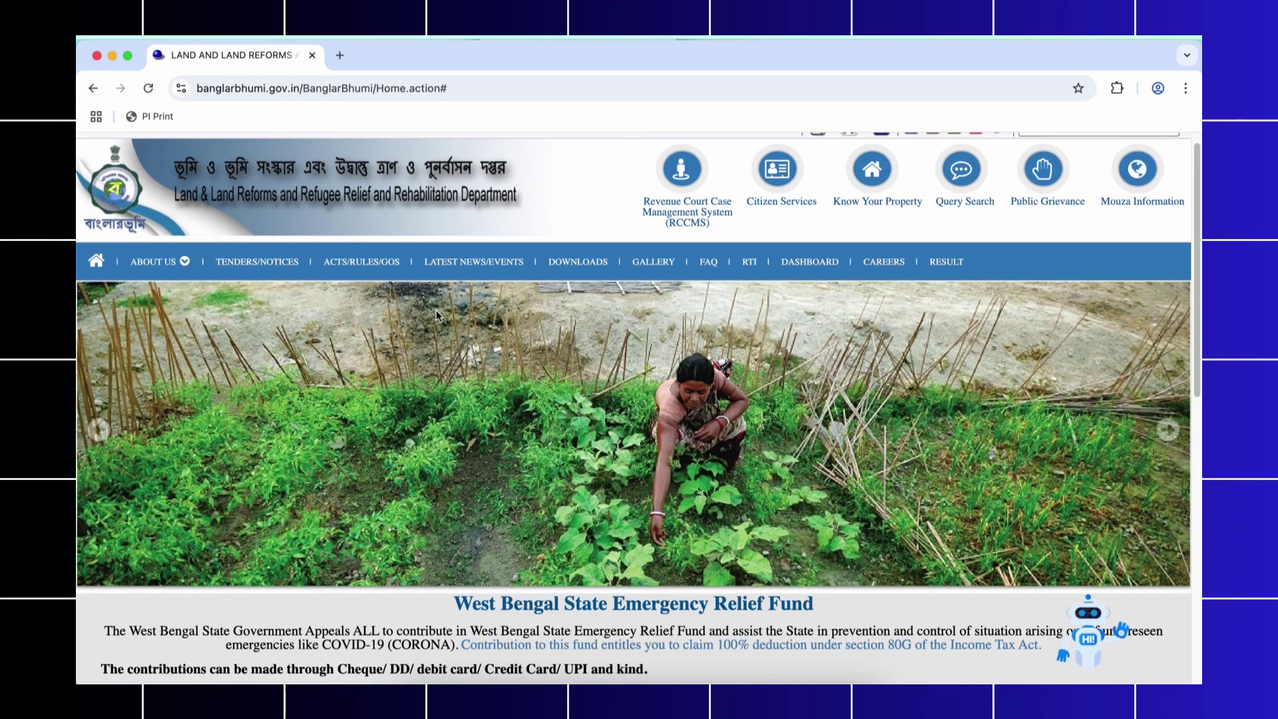
# Step: Open Know Your Property on Banglarbhumi and choose district PASCHIM BARDHAMAN, block FARIDPUR-DURGAPUR and mouza BHABURIA
pyautogui.scroll(1, 484, 355)
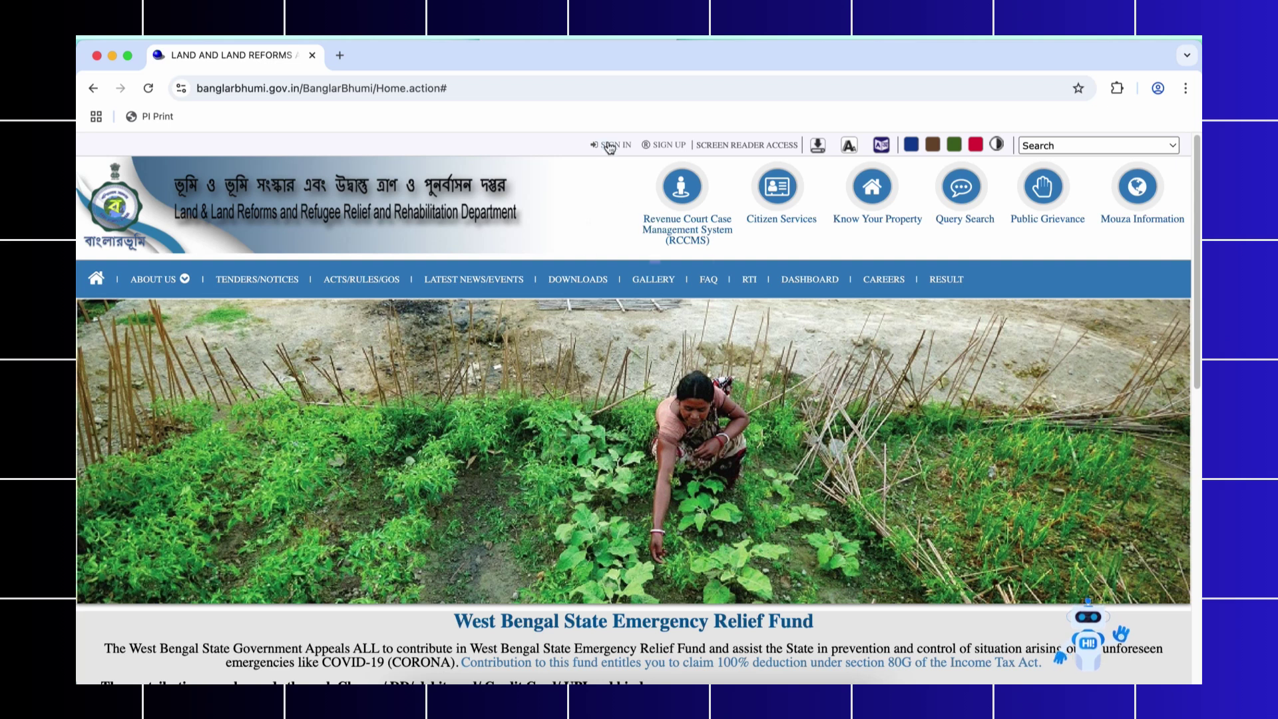
pyautogui.scroll(-1, 604, 309)
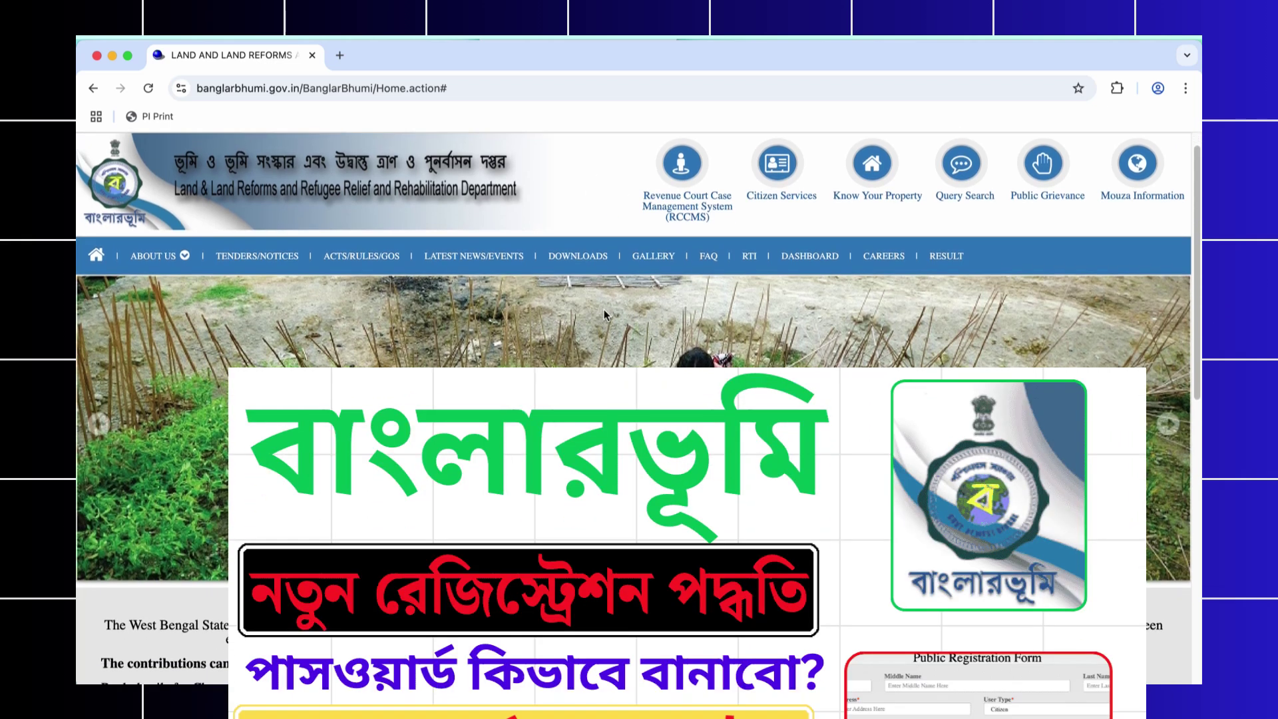
pyautogui.scroll(1, 604, 308)
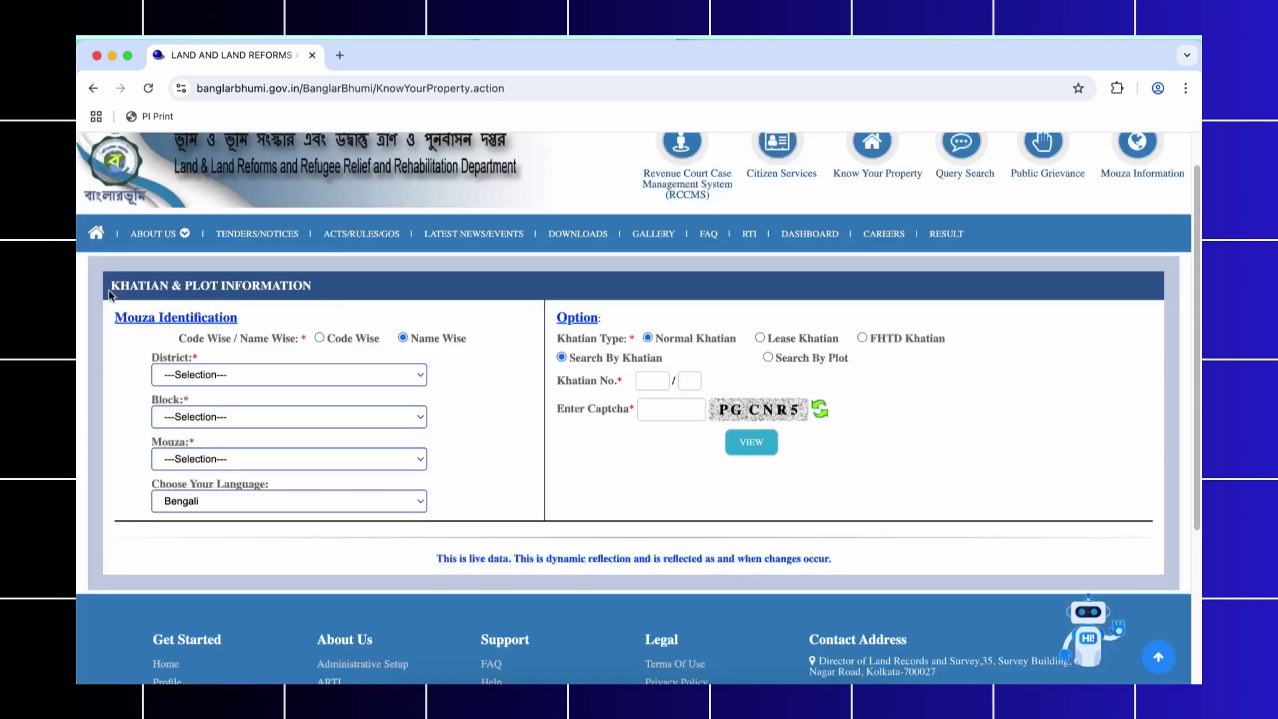
pyautogui.click(227, 380)
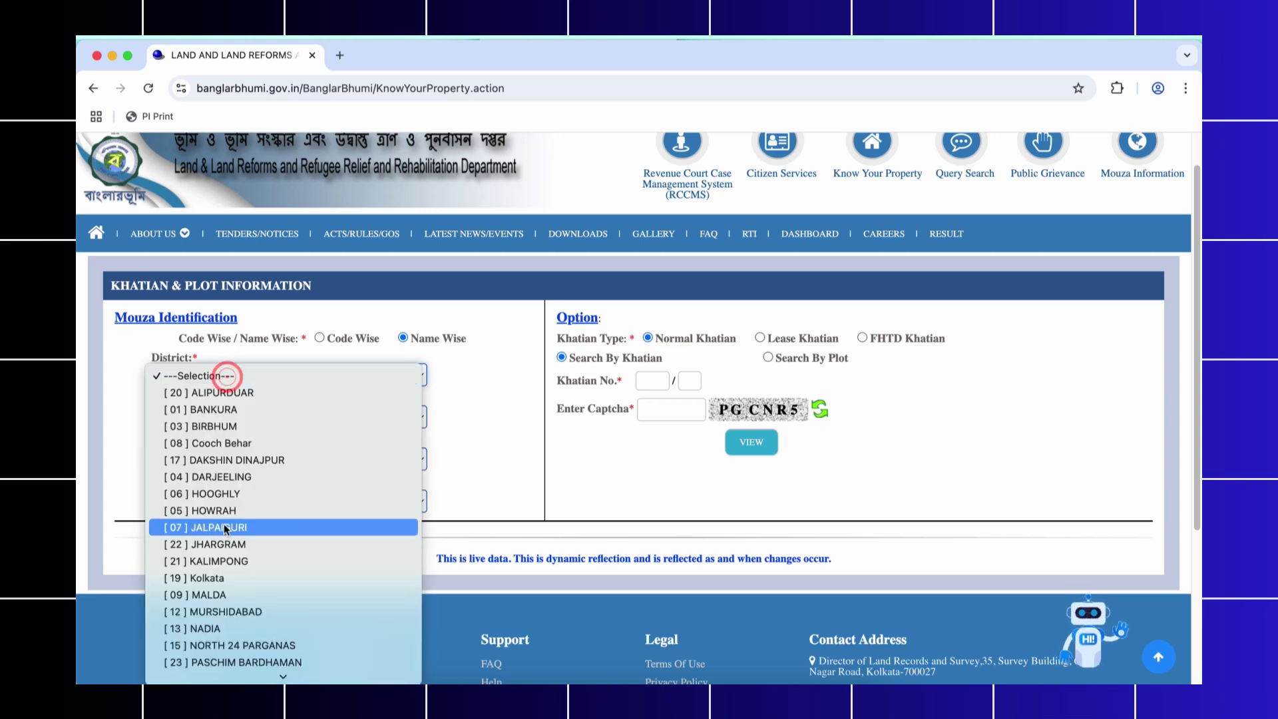
pyautogui.click(200, 573)
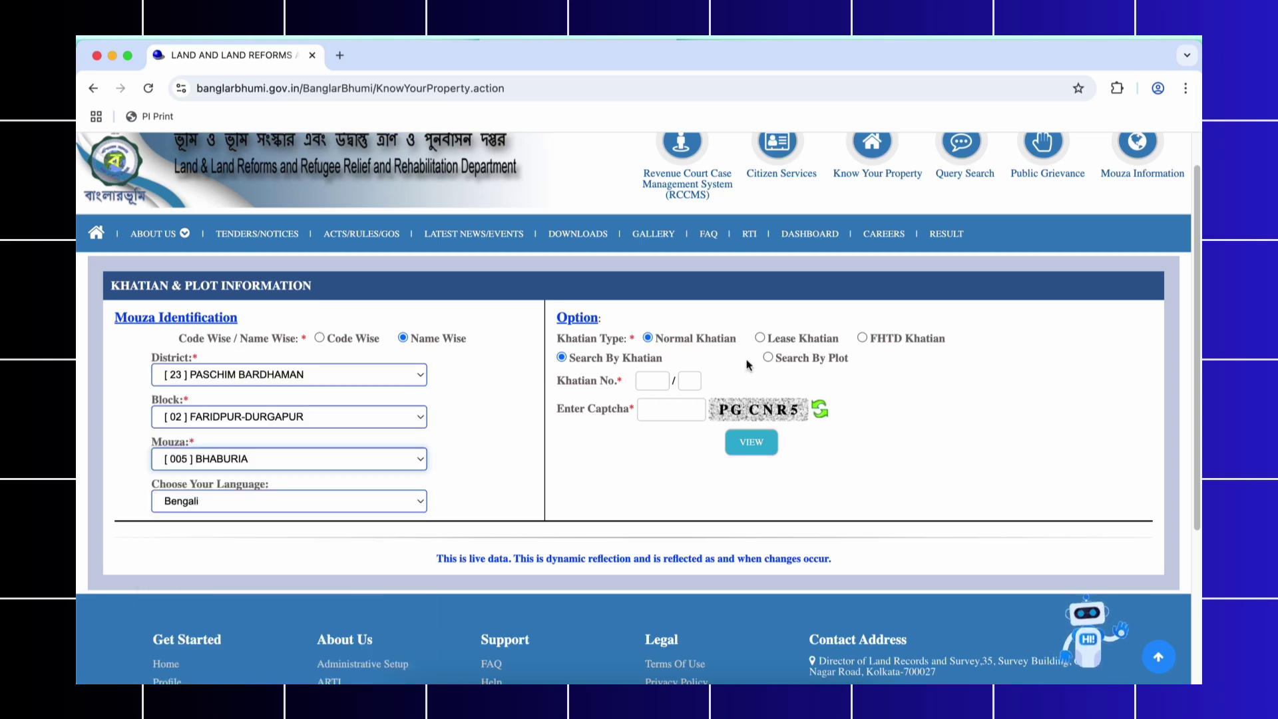
# Step: Search by plot for plot number 84, fill in the captcha and view the plot record
pyautogui.click(748, 364)
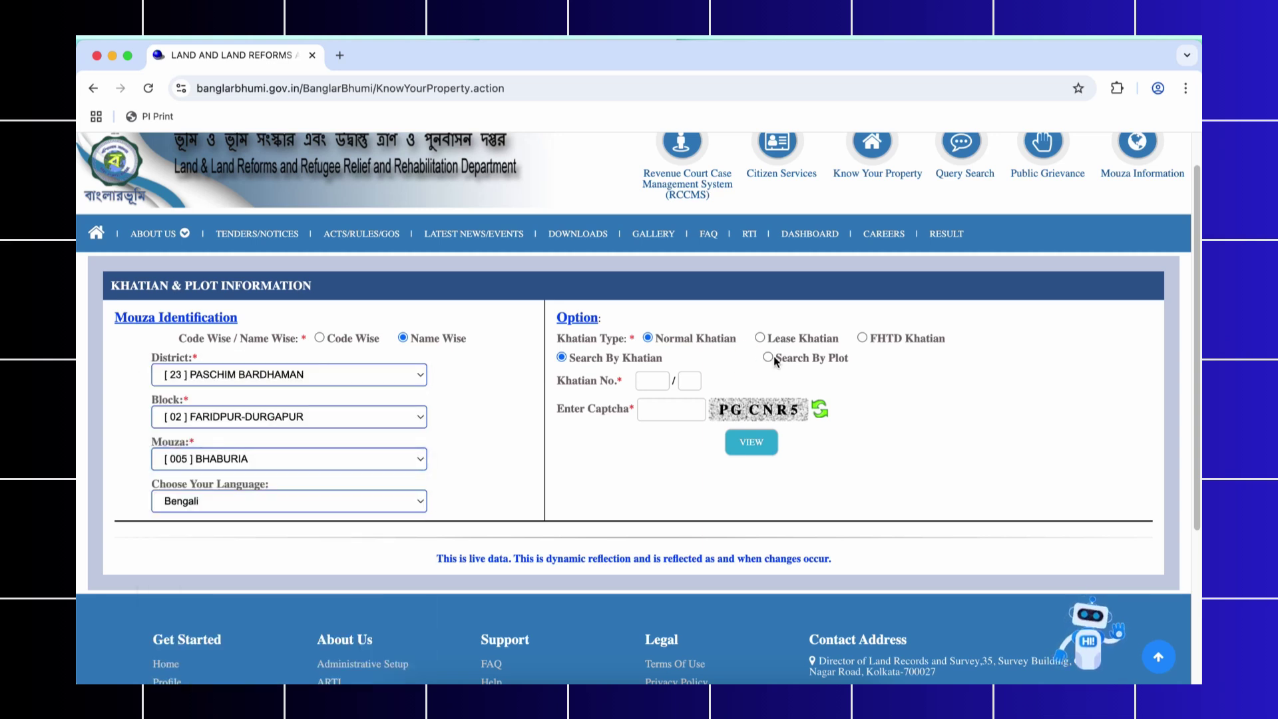
pyautogui.click(769, 359)
pyautogui.click(641, 383)
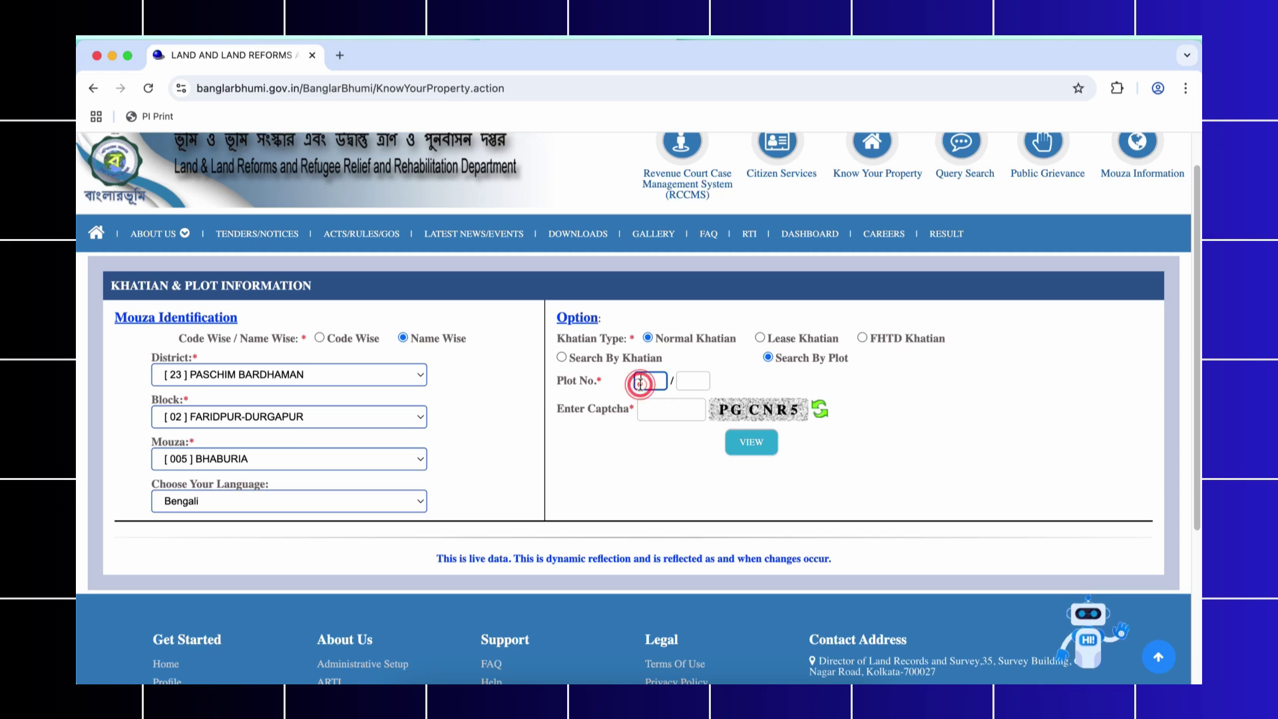
pyautogui.write('84')
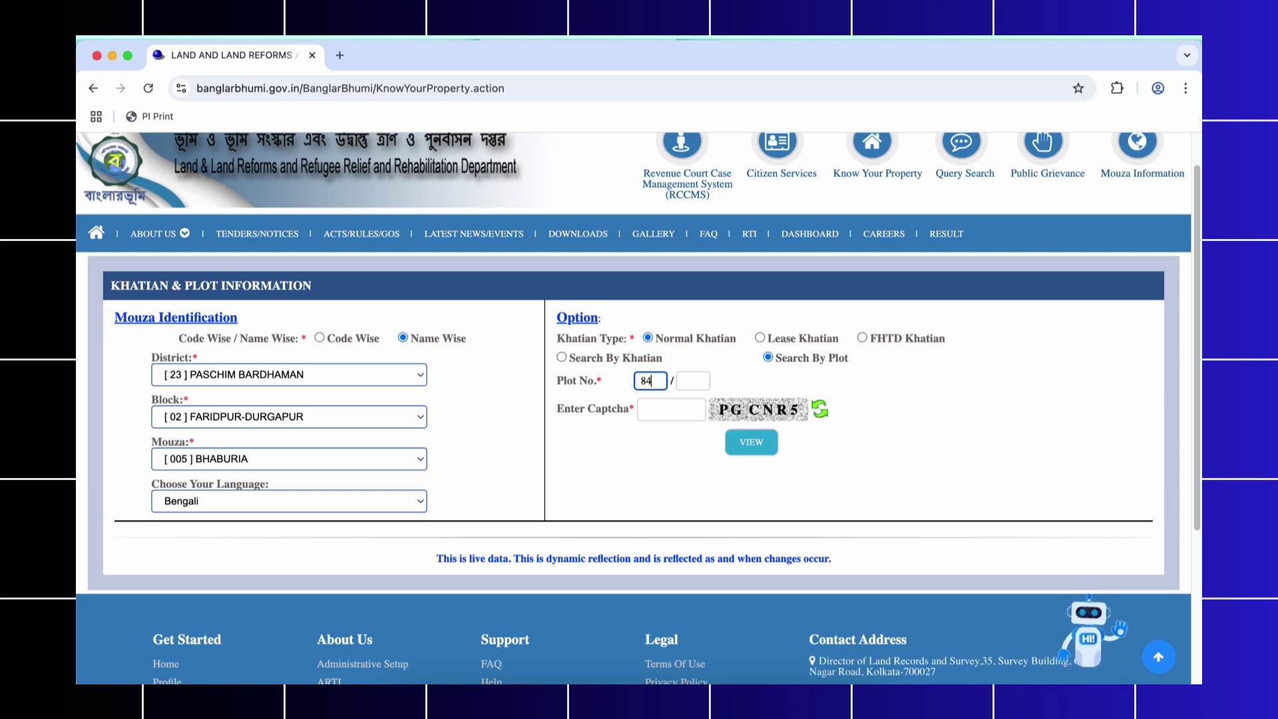
pyautogui.press('Tab')
pyautogui.press('Tab')
pyautogui.write('PGCNR5')
pyautogui.click(751, 442)
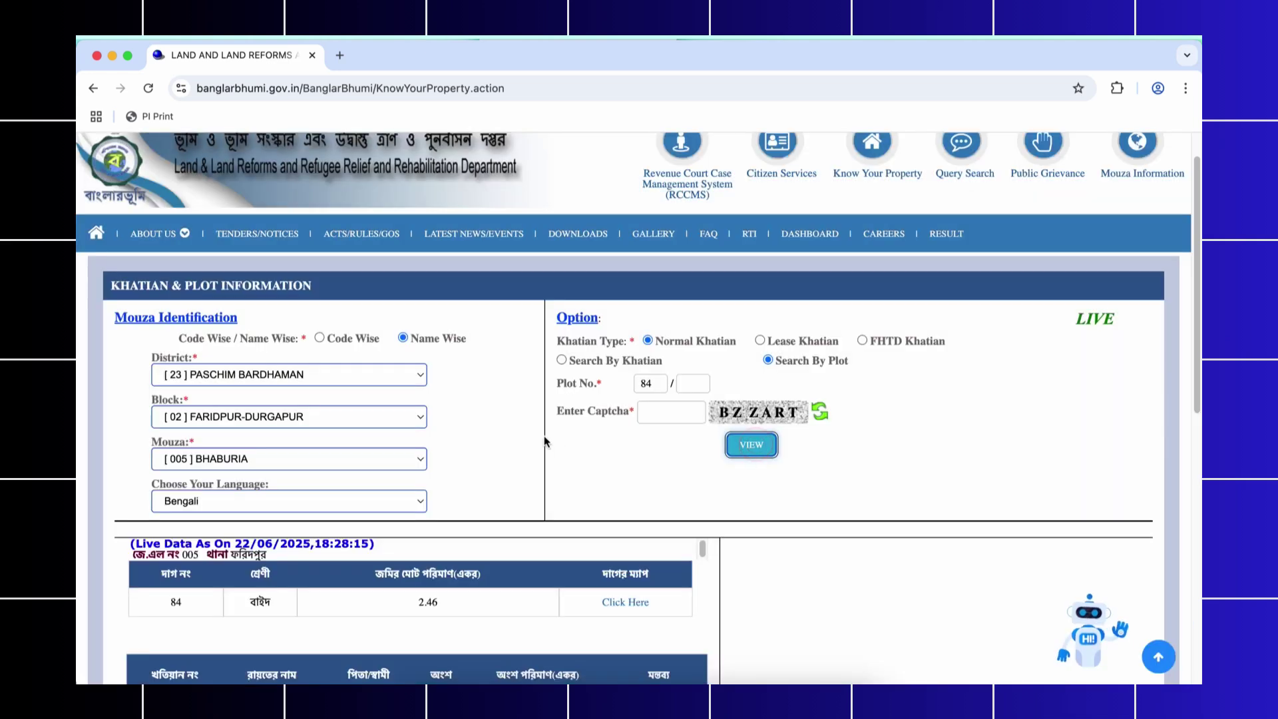
pyautogui.scroll(-3, 539, 467)
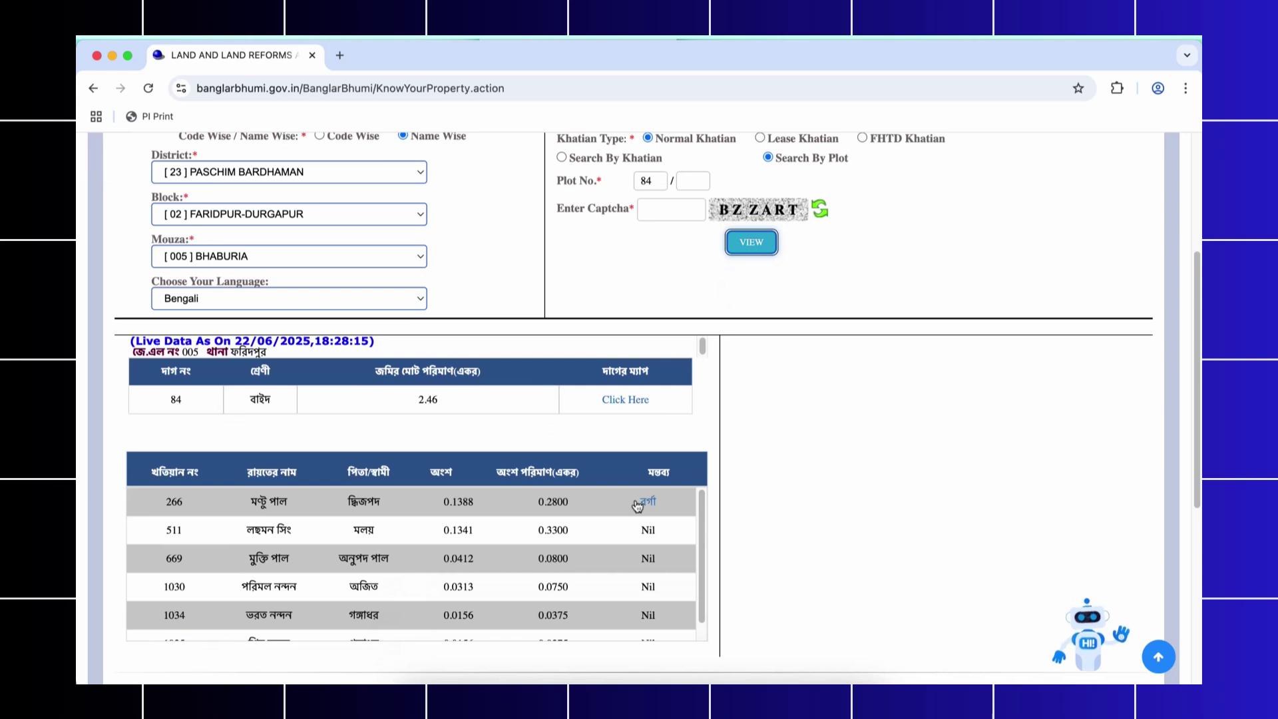
# Step: Open the print preview of the plot 84 record with the Pl Print bookmark and widen the preview window
pyautogui.click(152, 118)
pyautogui.moveTo(374, 55); pyautogui.dragTo(616, 91)
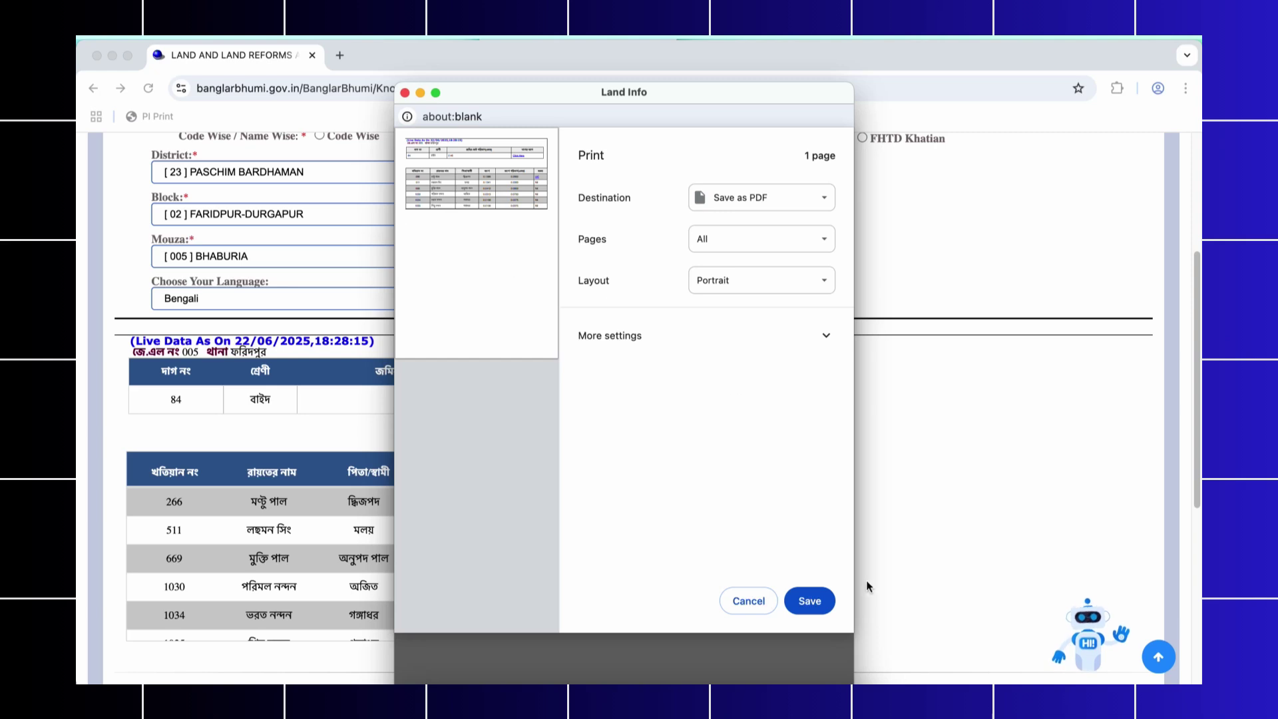
pyautogui.moveTo(395, 233); pyautogui.dragTo(200, 248)
pyautogui.moveTo(399, 92); pyautogui.dragTo(493, 112)
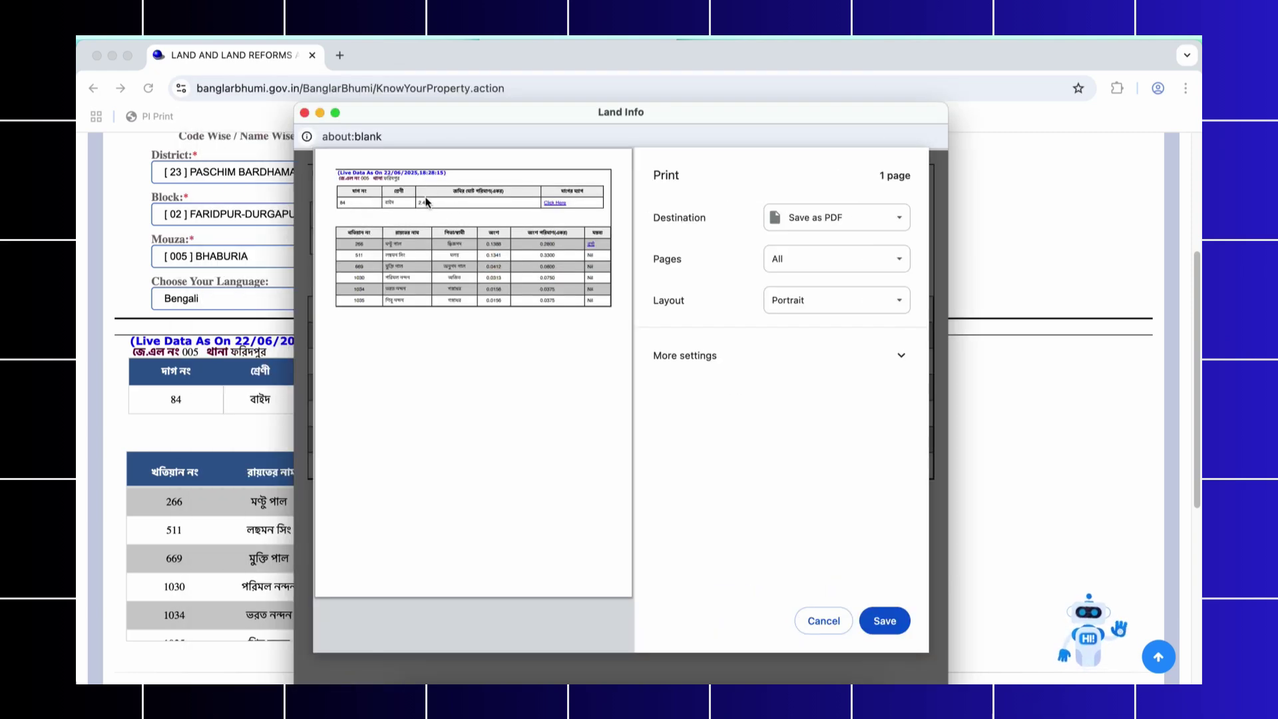
# Step: Enable background graphics, save the plot 84 record as a PDF named Land Info in Downloads and close the preview window
pyautogui.click(903, 357)
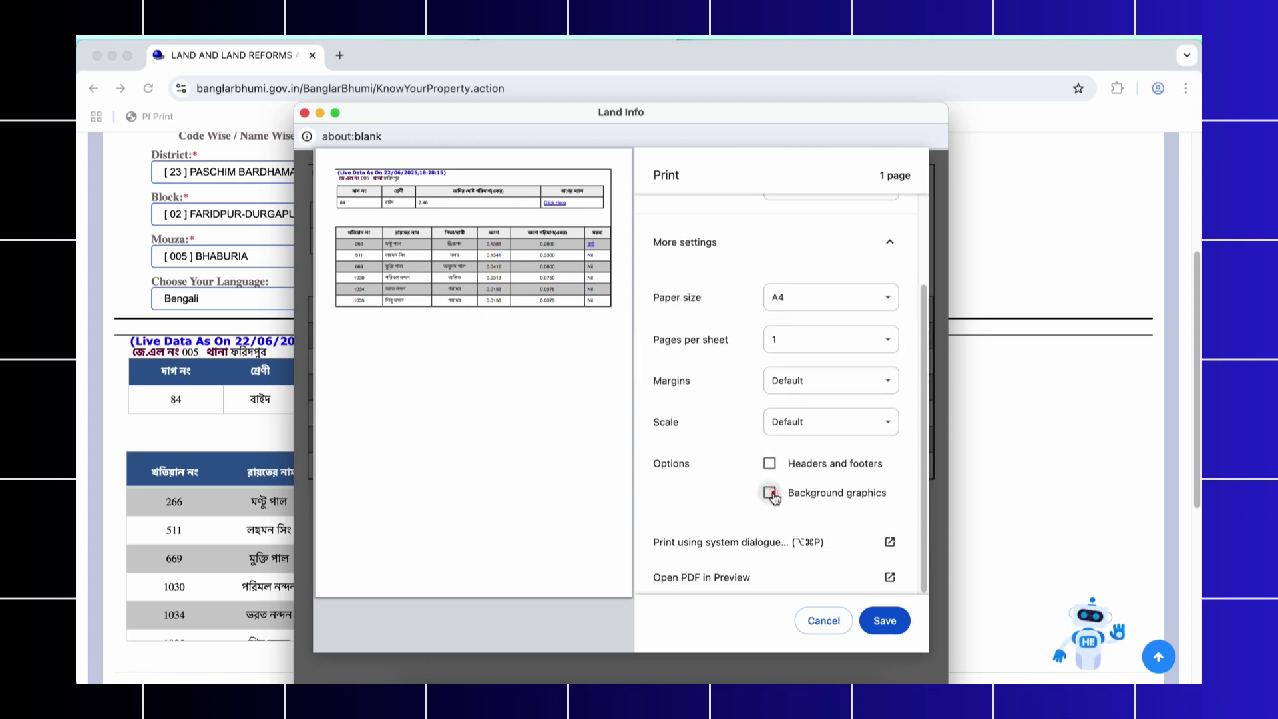
pyautogui.click(772, 494)
pyautogui.click(771, 494)
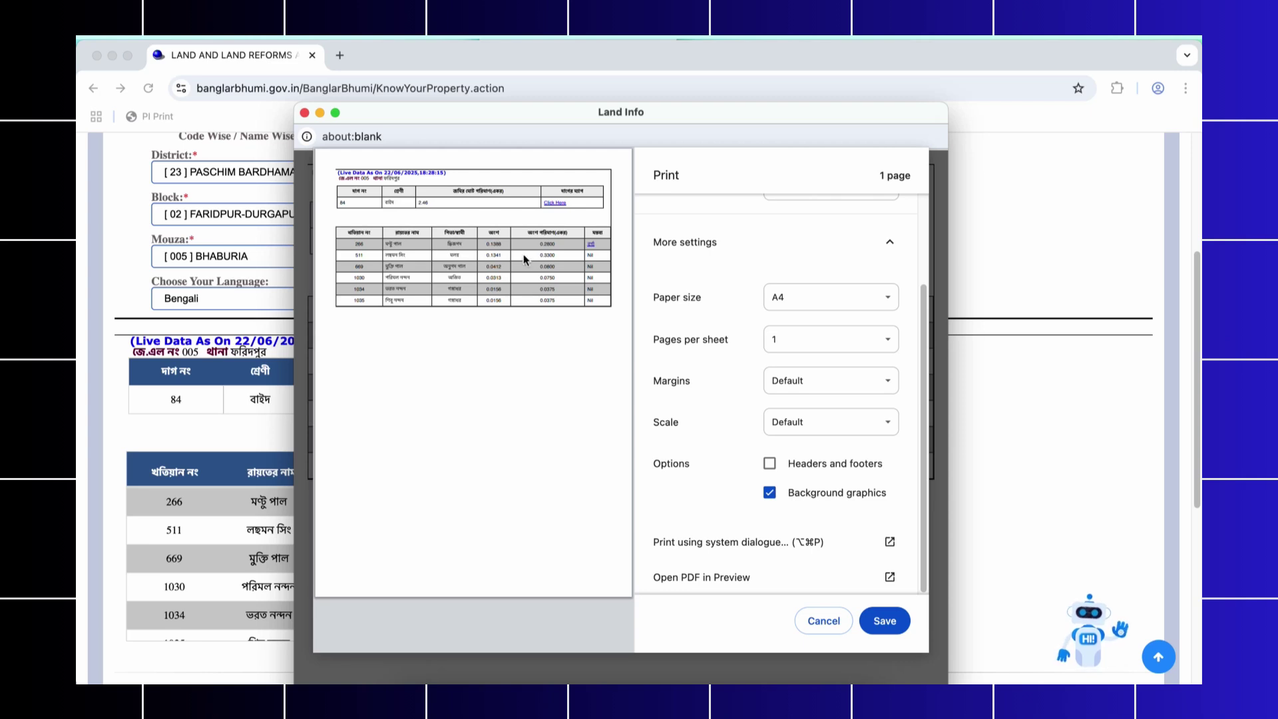
pyautogui.scroll(1, 832, 571)
pyautogui.click(897, 630)
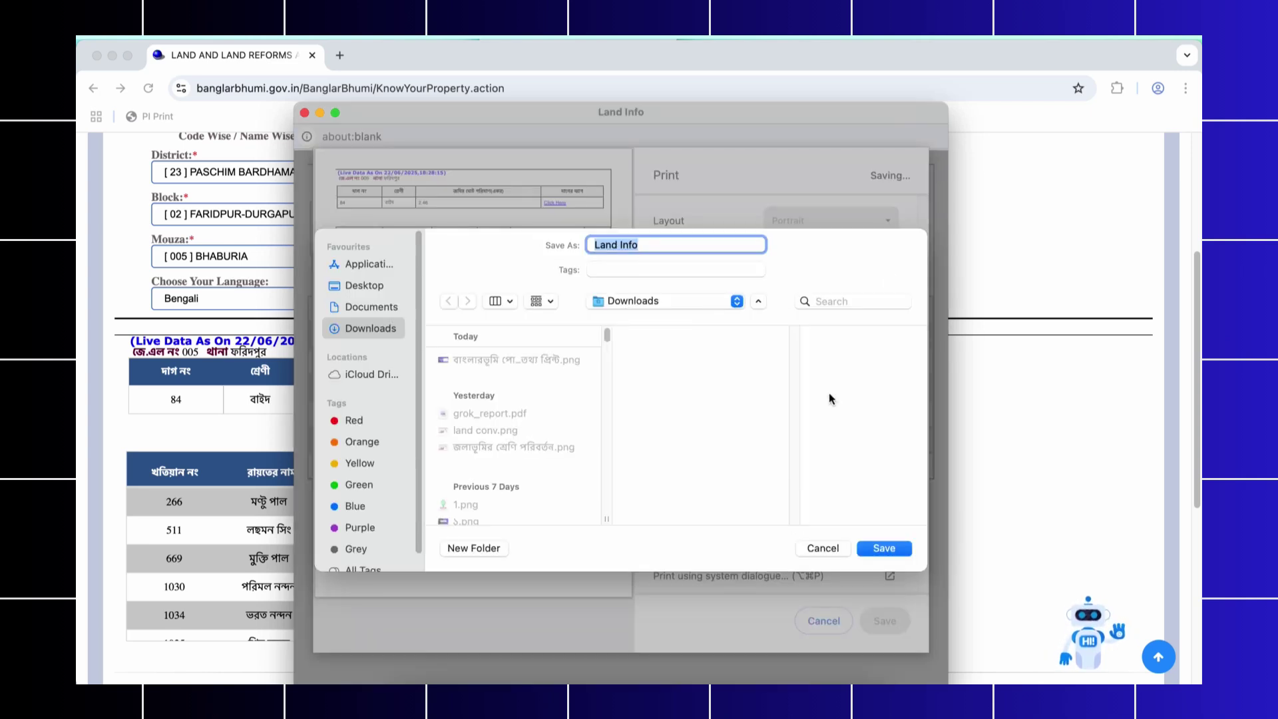
pyautogui.click(873, 550)
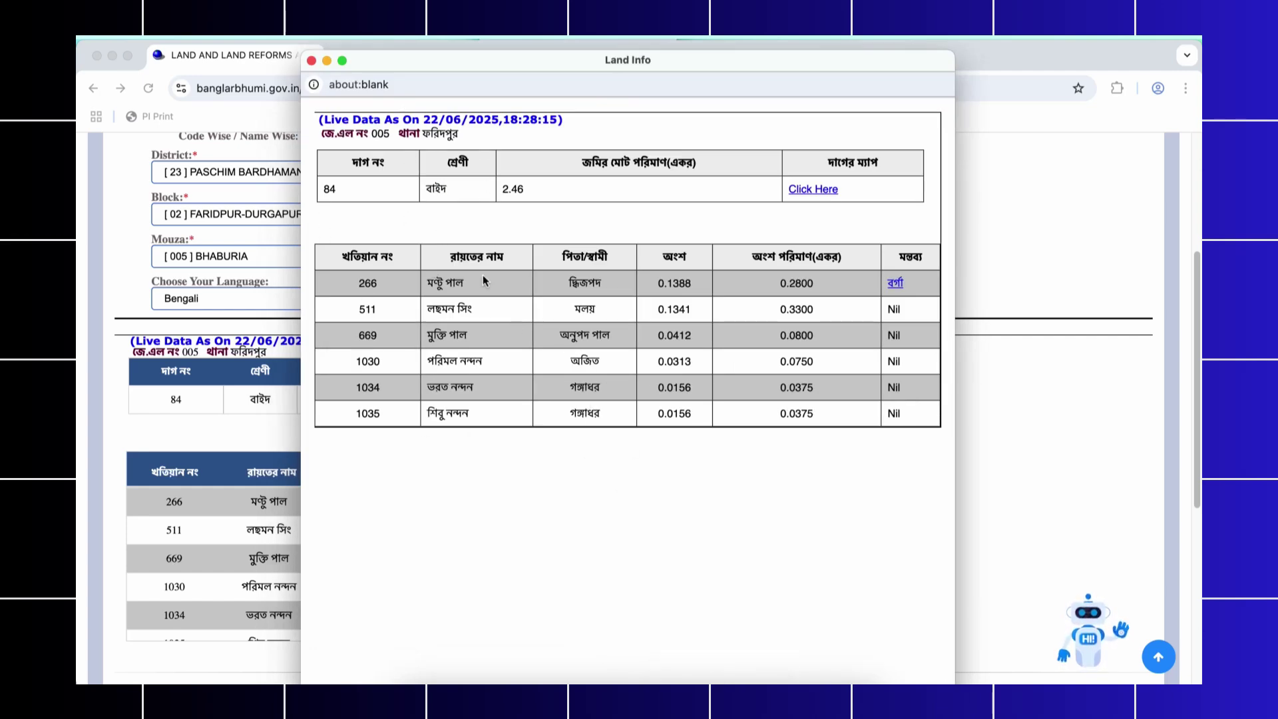
pyautogui.doubleClick(360, 414)
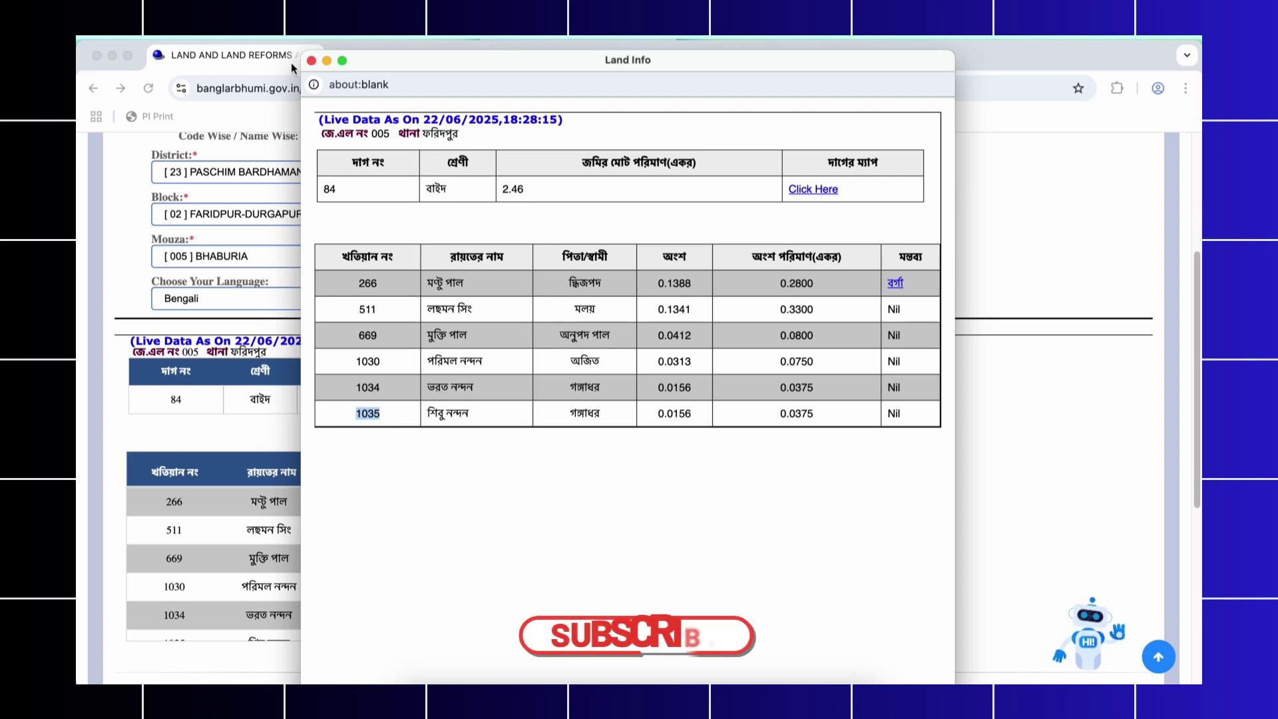
pyautogui.click(310, 61)
# Step: Search by khatian for khatian number 511, fill in the captcha and view the khatian record
pyautogui.scroll(-1, 317, 582)
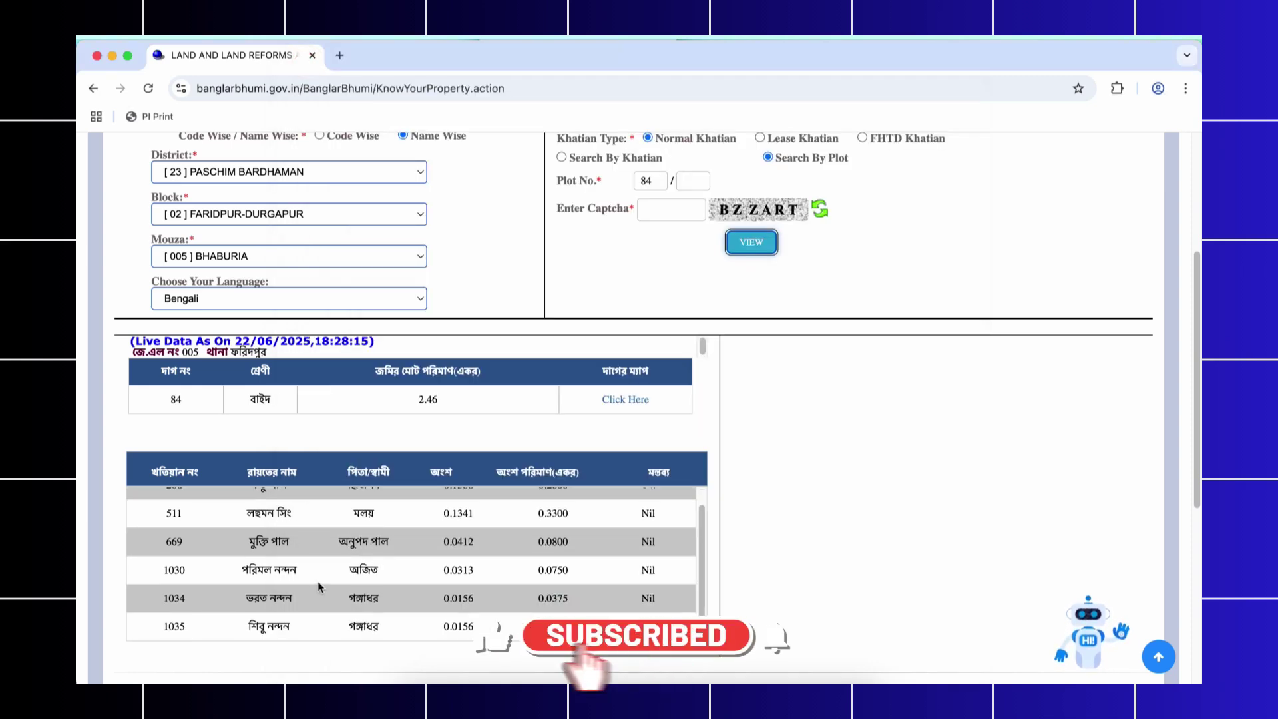
pyautogui.scroll(2, 167, 629)
pyautogui.click(562, 205)
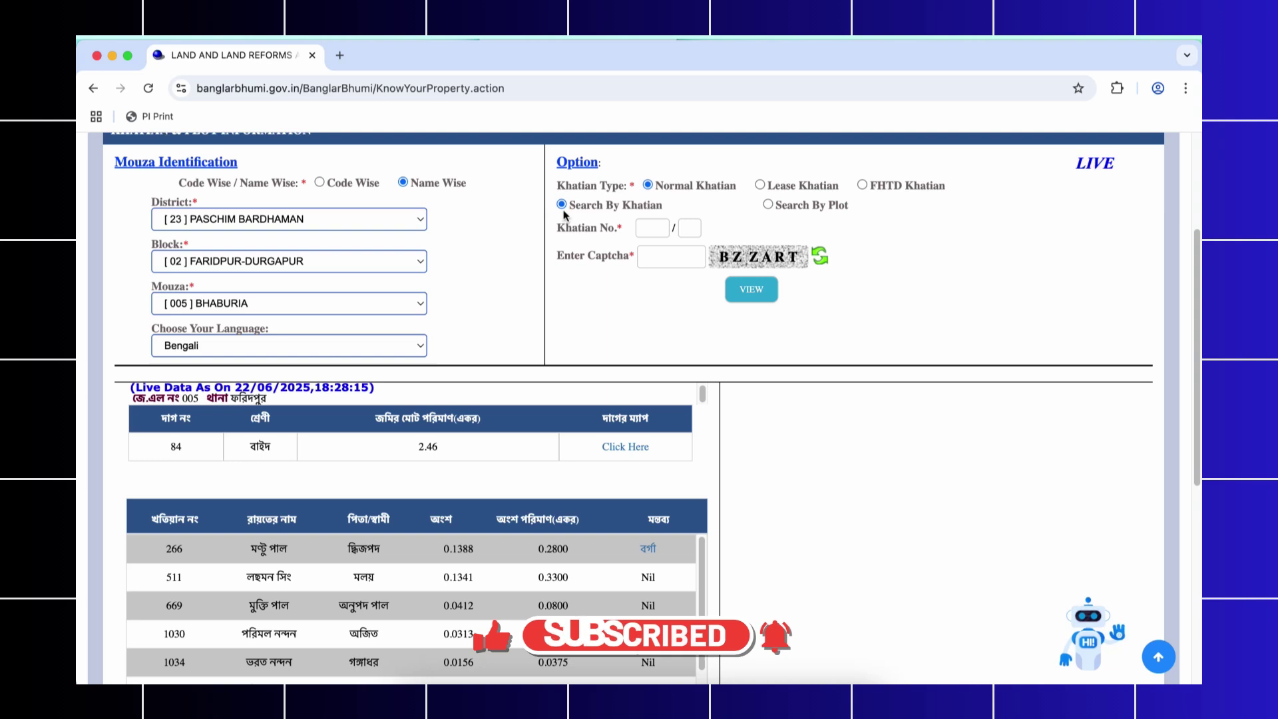
pyautogui.doubleClick(173, 577)
pyautogui.click(653, 227)
pyautogui.write('511')
pyautogui.click(671, 257)
pyautogui.write('BZZART')
pyautogui.click(733, 297)
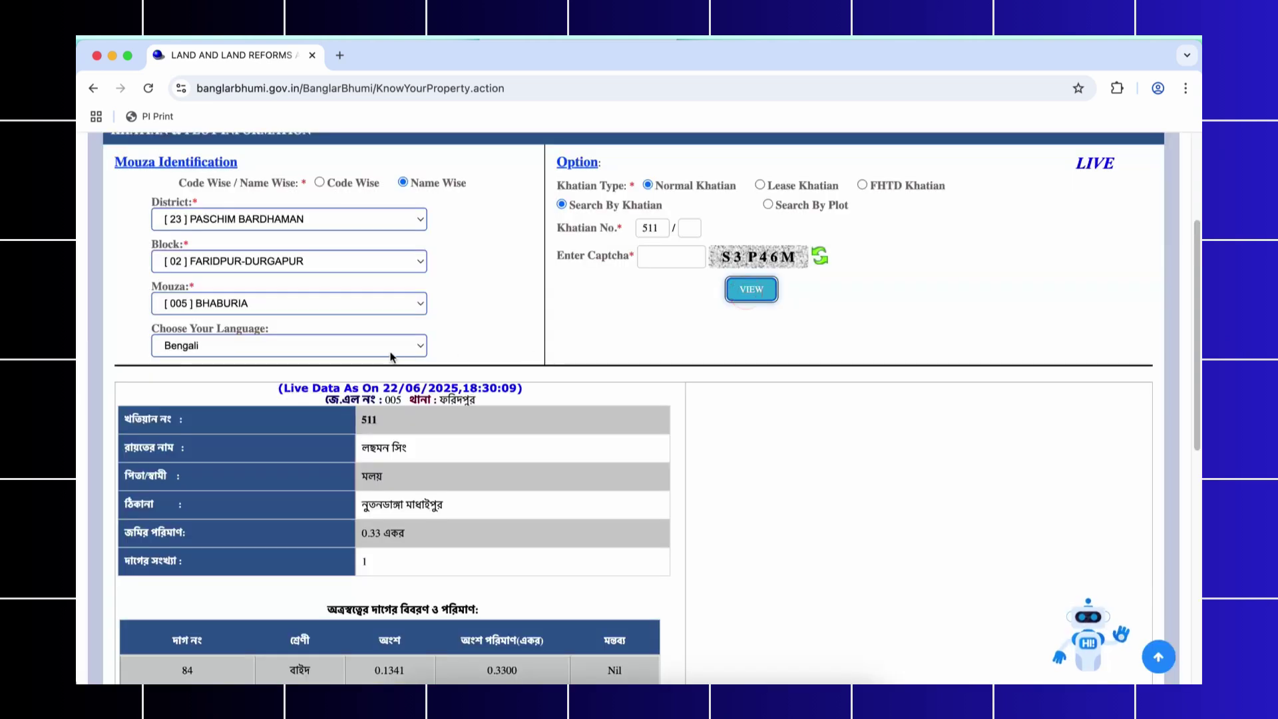
# Step: Open the print preview of the khatian 511 record with the Pl Print bookmark and enlarge the preview window
pyautogui.scroll(-3, 367, 493)
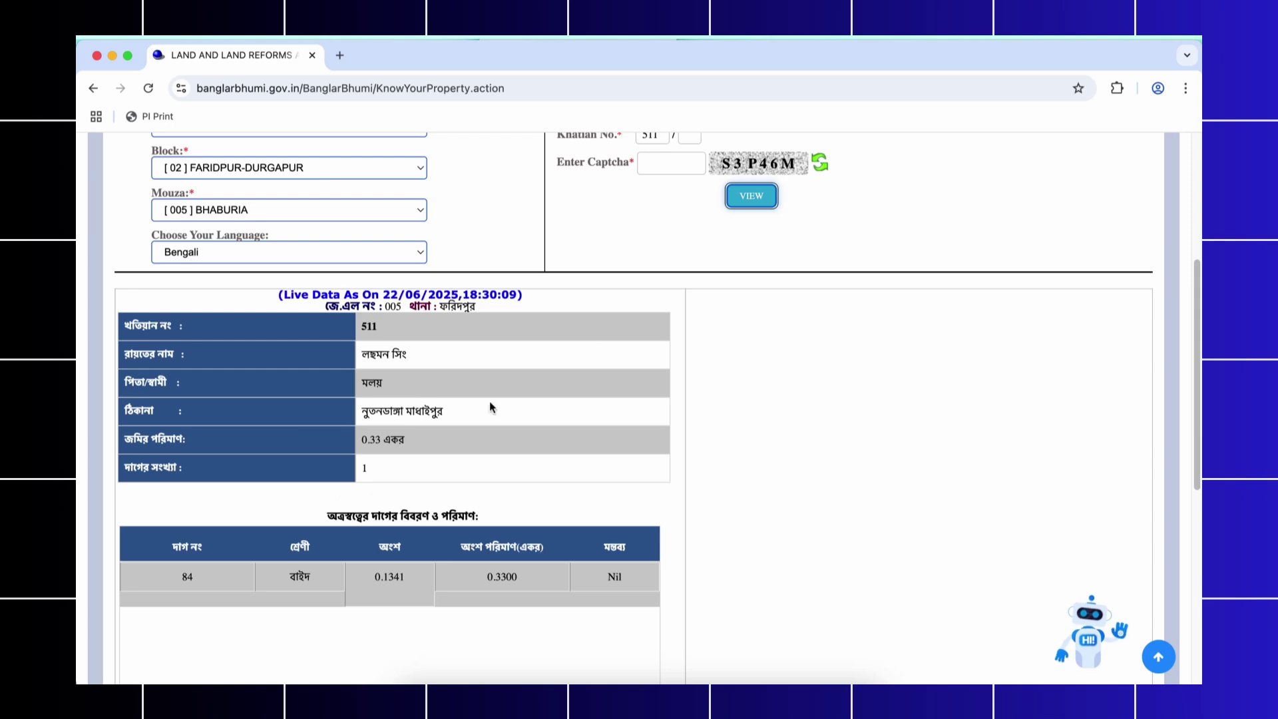
pyautogui.click(154, 117)
pyautogui.moveTo(413, 268); pyautogui.dragTo(275, 342)
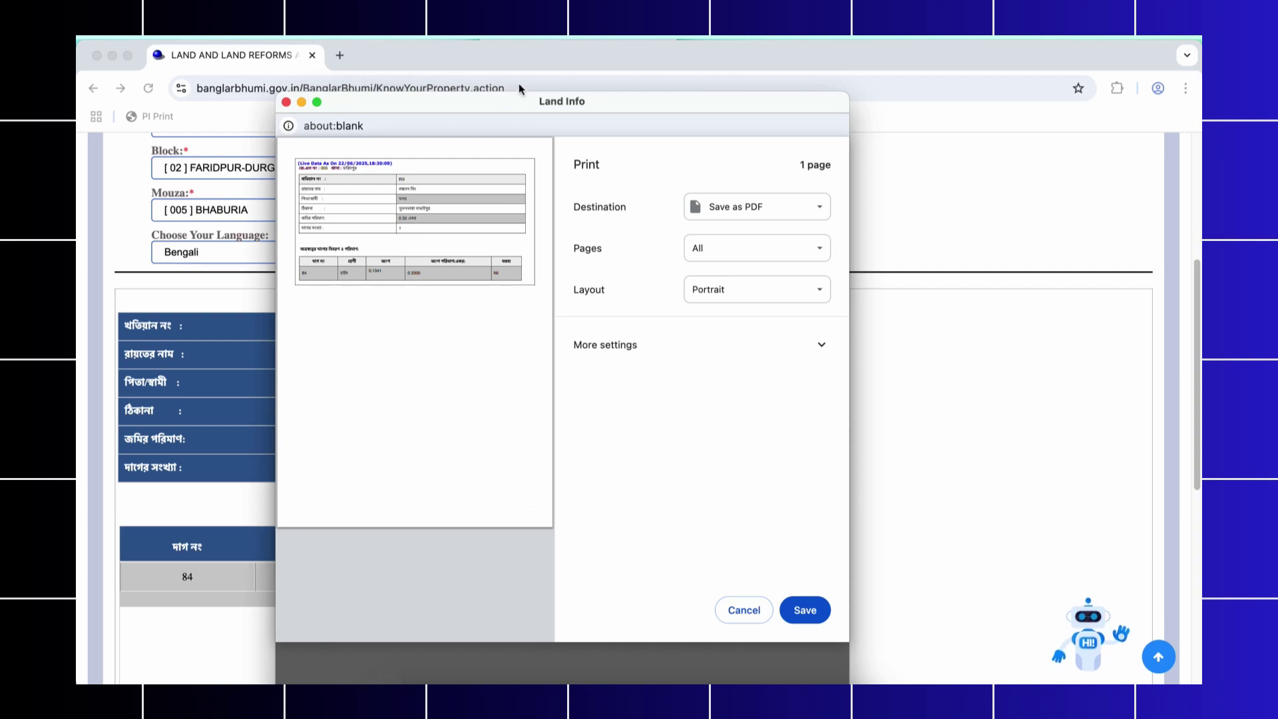
pyautogui.click(545, 102)
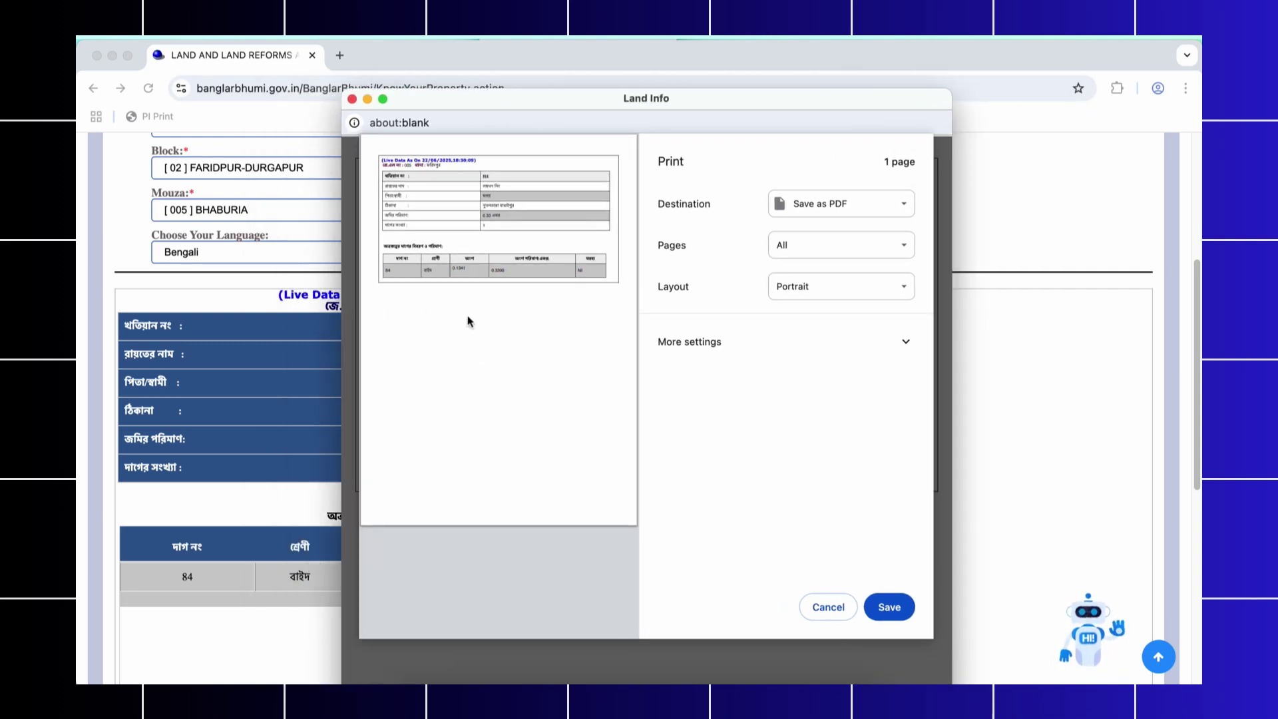
# Step: Save the khatian 511 record as a PDF named rttt in Downloads and move the preview window aside
pyautogui.click(891, 605)
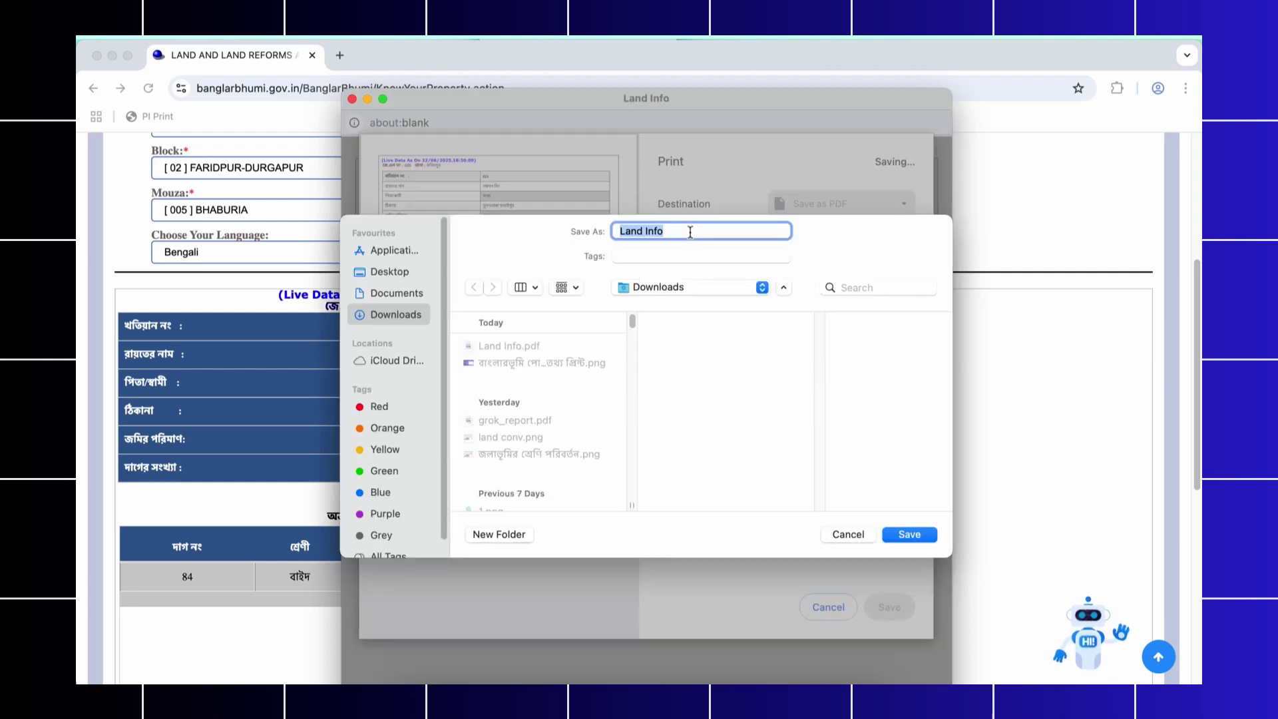
pyautogui.write('511')
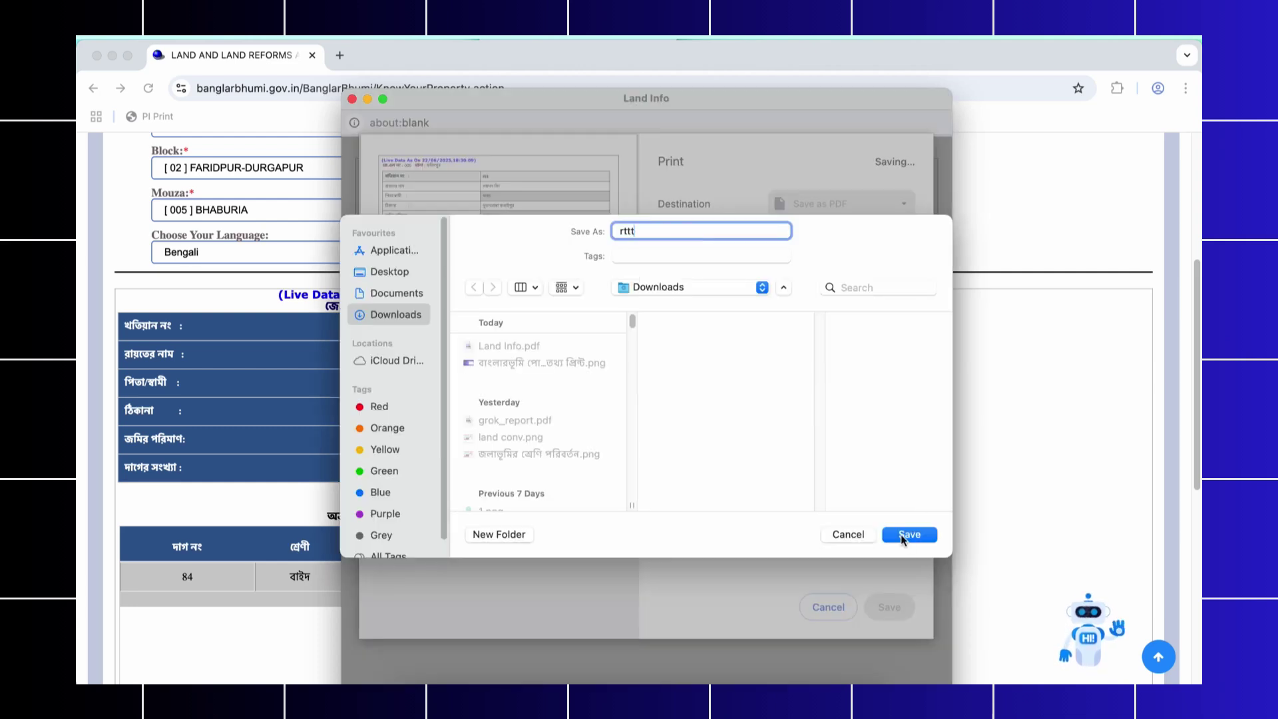
pyautogui.click(903, 534)
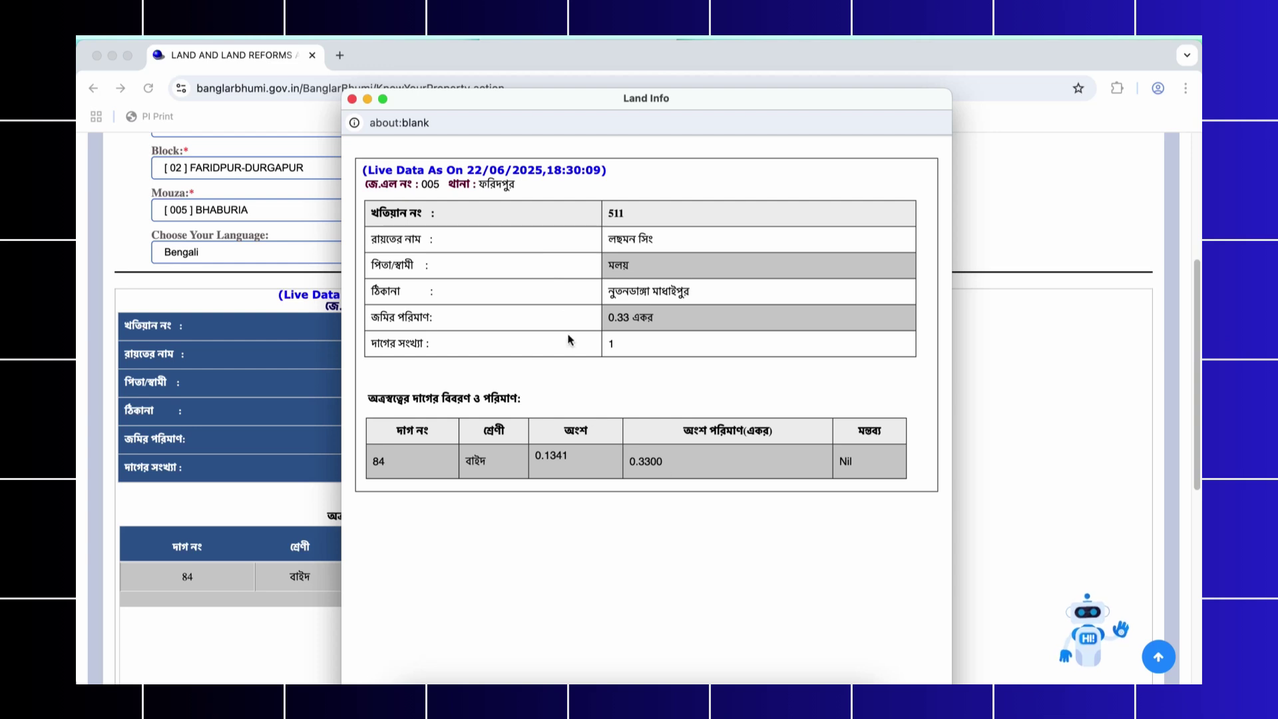
pyautogui.moveTo(354, 102); pyautogui.dragTo(552, 81)
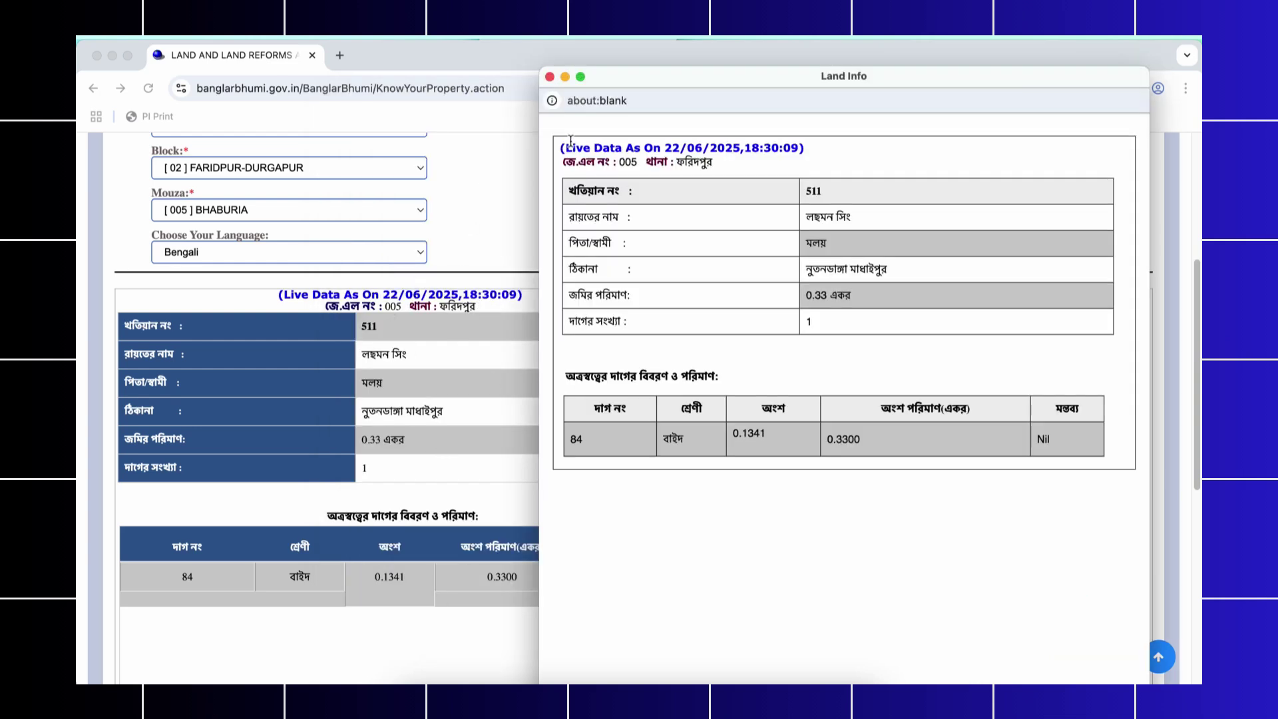
pyautogui.moveTo(700, 79)
pyautogui.mouseDown()
pyautogui.moveTo(483, 91)
pyautogui.moveTo(692, 98)
pyautogui.mouseUp()
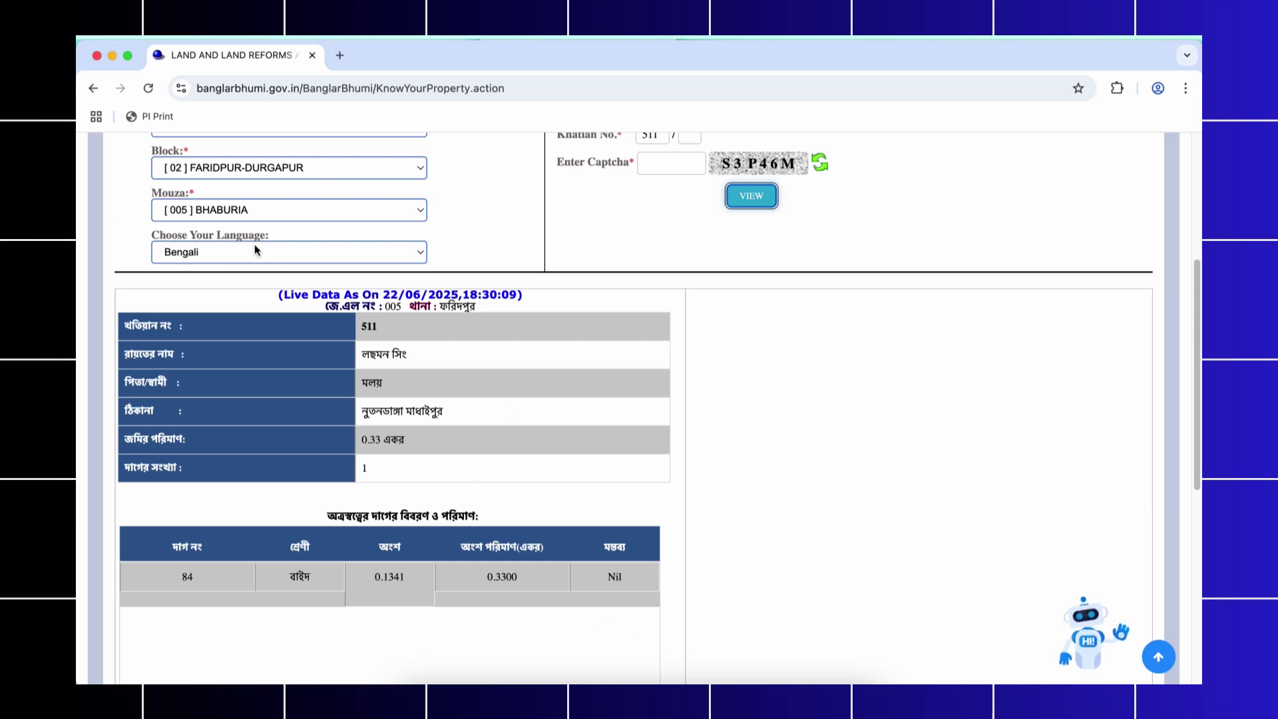
# Step: Look over the khatian 511 record on the Banglarbhumi page, including the owner details and the plot share table
pyautogui.scroll(-2, 366, 346)
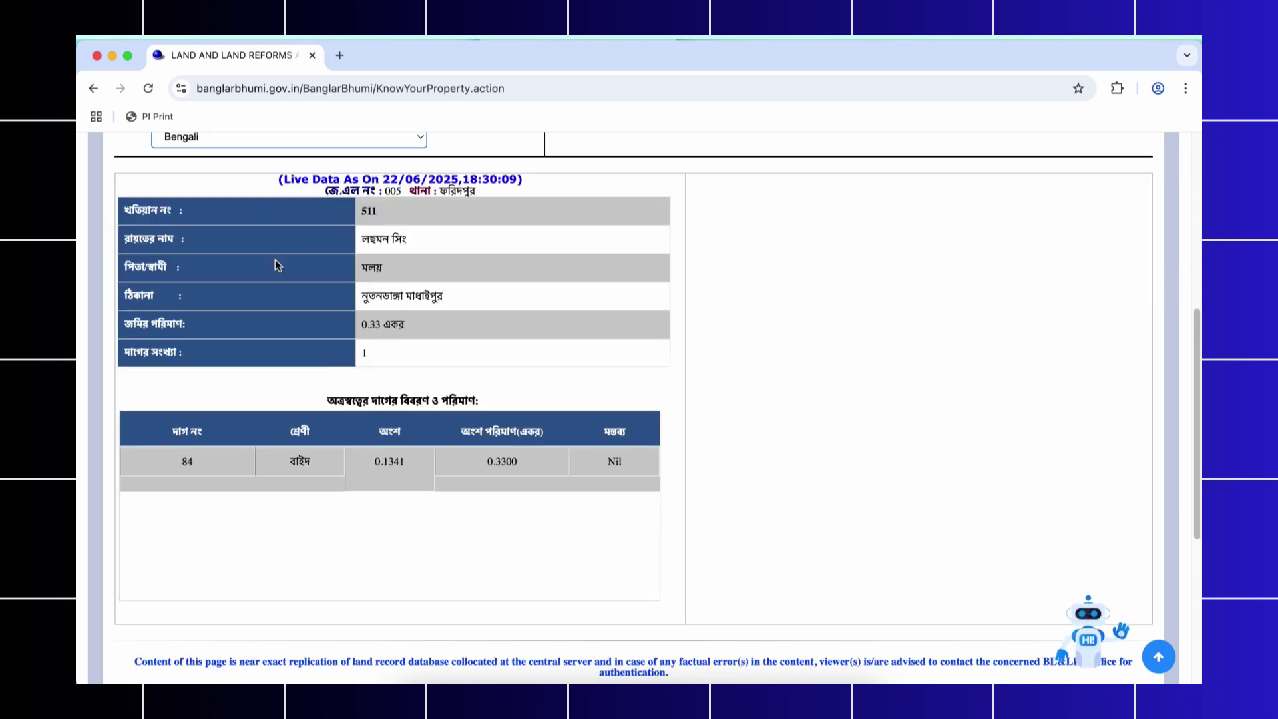
pyautogui.scroll(-1, 406, 386)
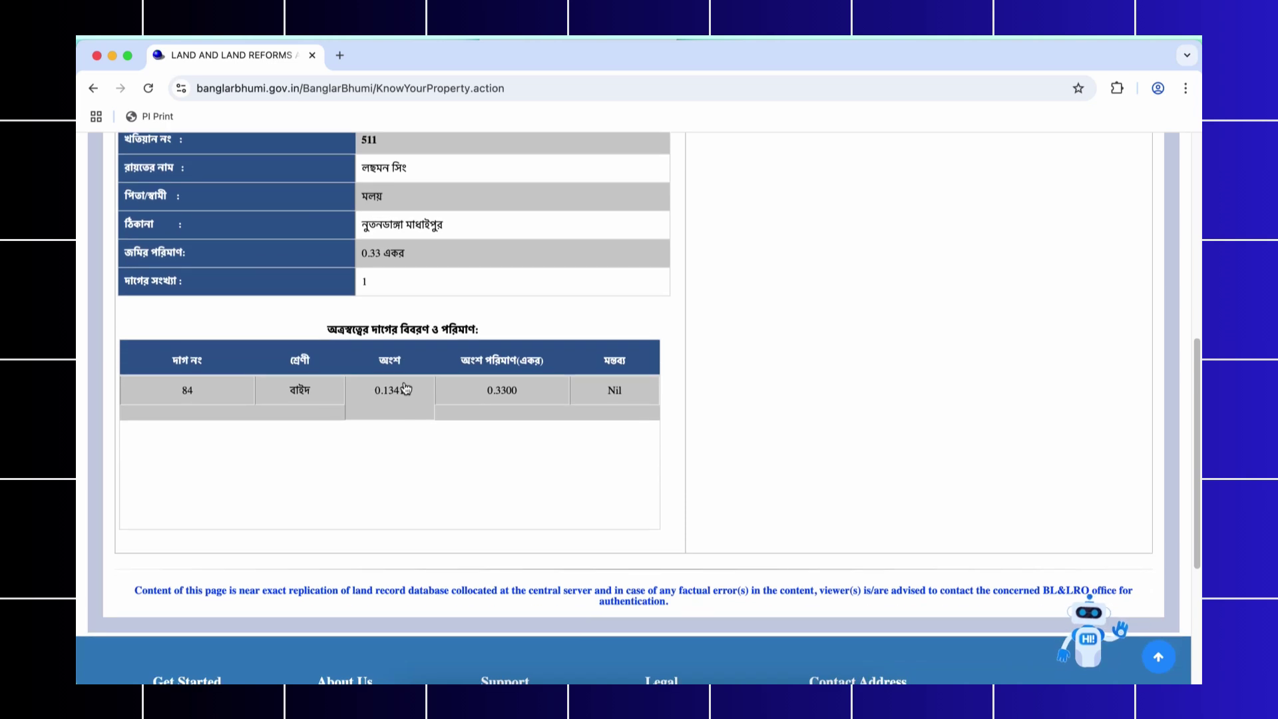
pyautogui.scroll(1, 406, 388)
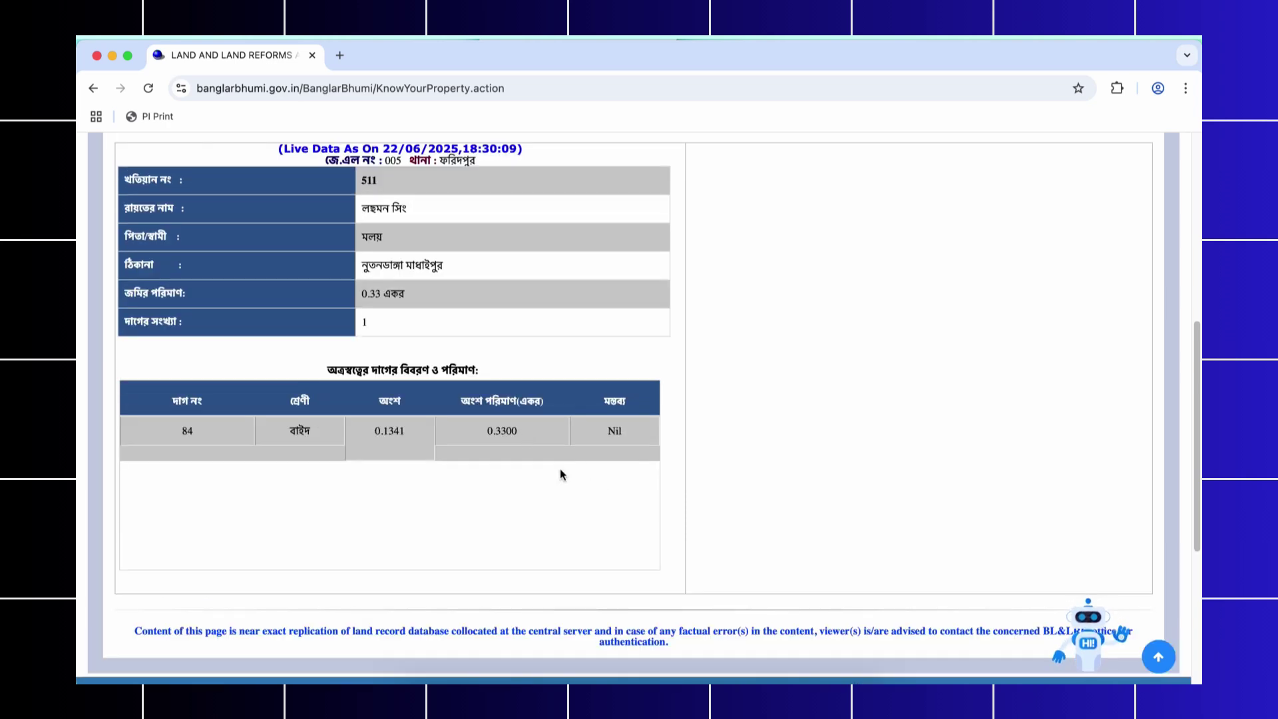
pyautogui.scroll(1, 560, 472)
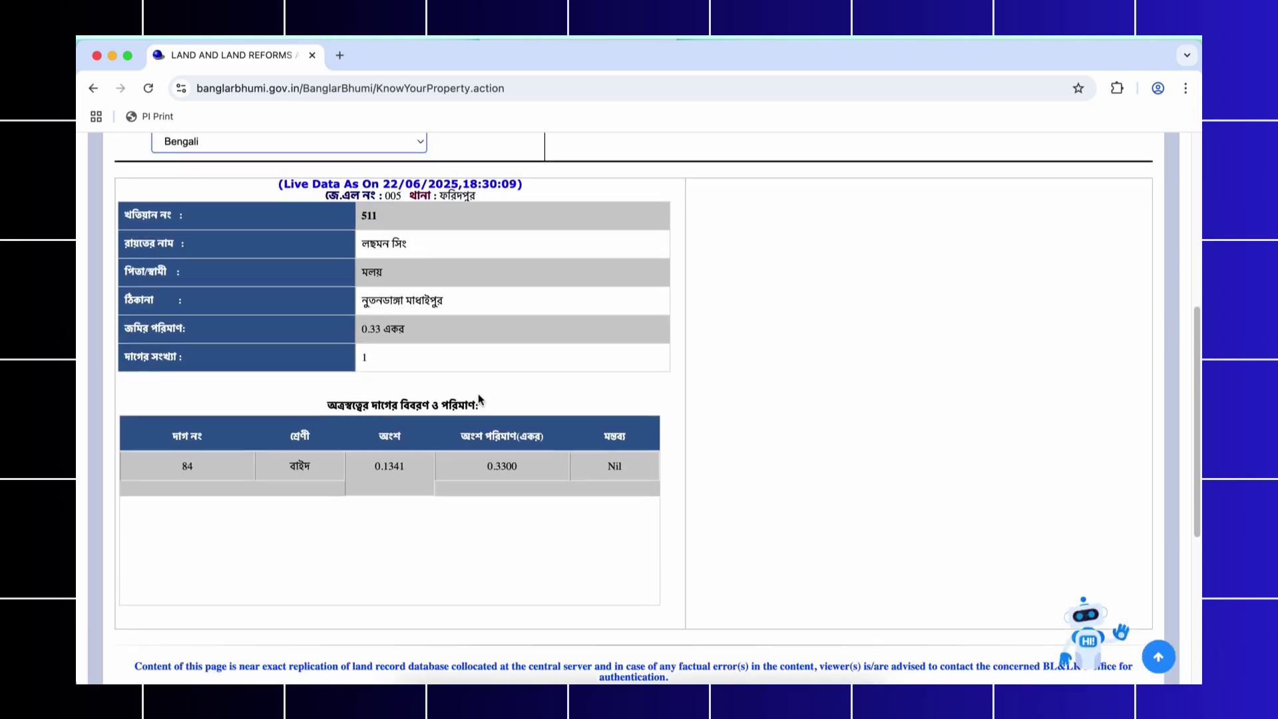
pyautogui.scroll(-2, 479, 399)
pyautogui.scroll(1, 479, 400)
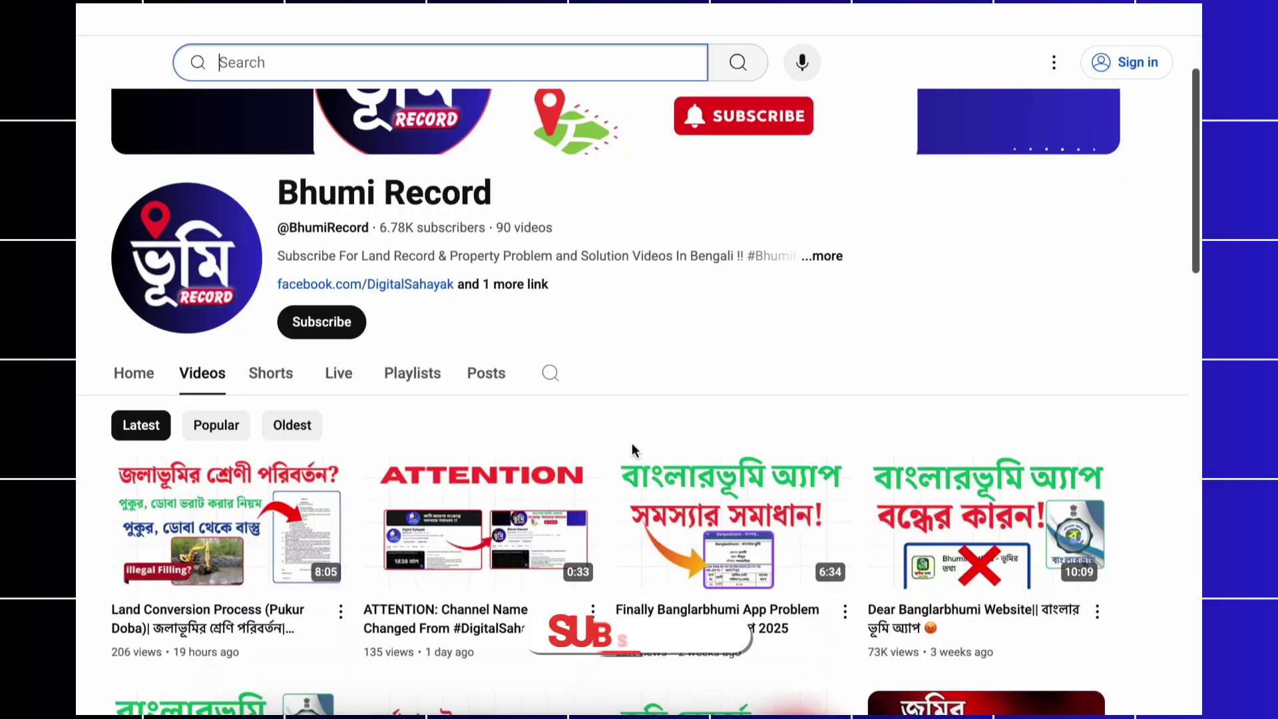
# Step: Browse the latest videos on the Bhumi Record YouTube channel
pyautogui.scroll(-4, 632, 446)
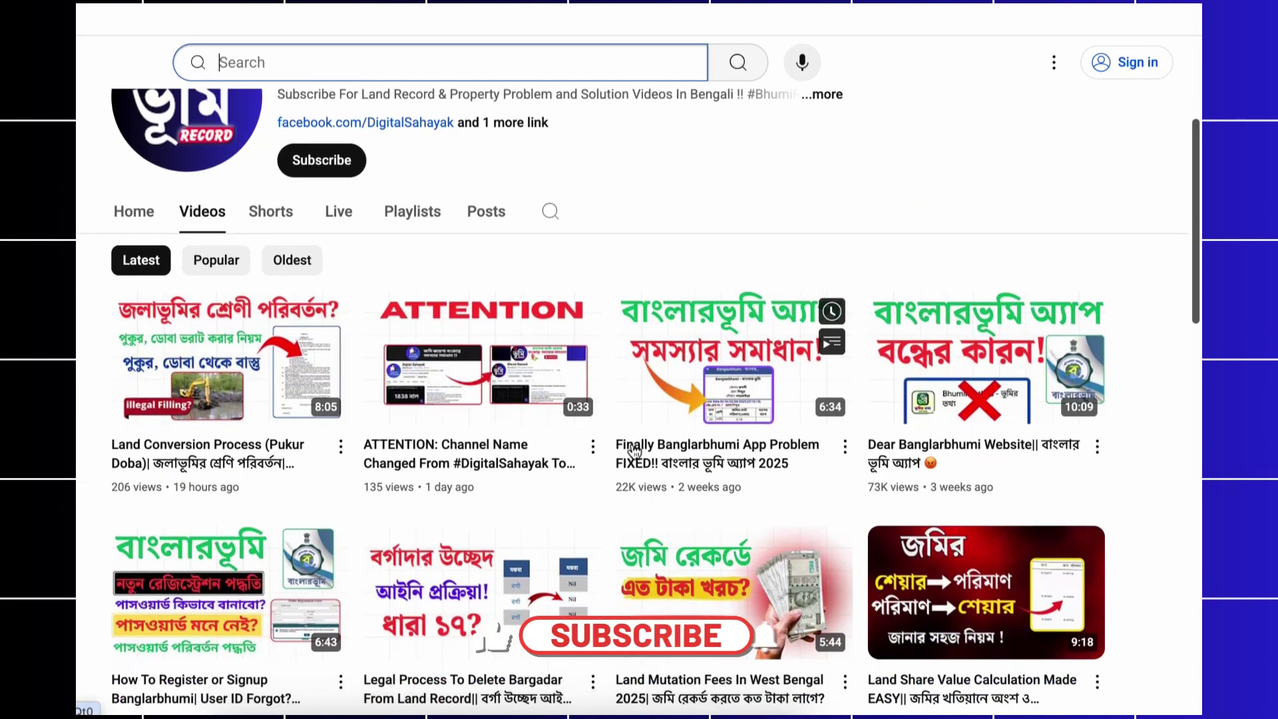
pyautogui.scroll(-5, 633, 452)
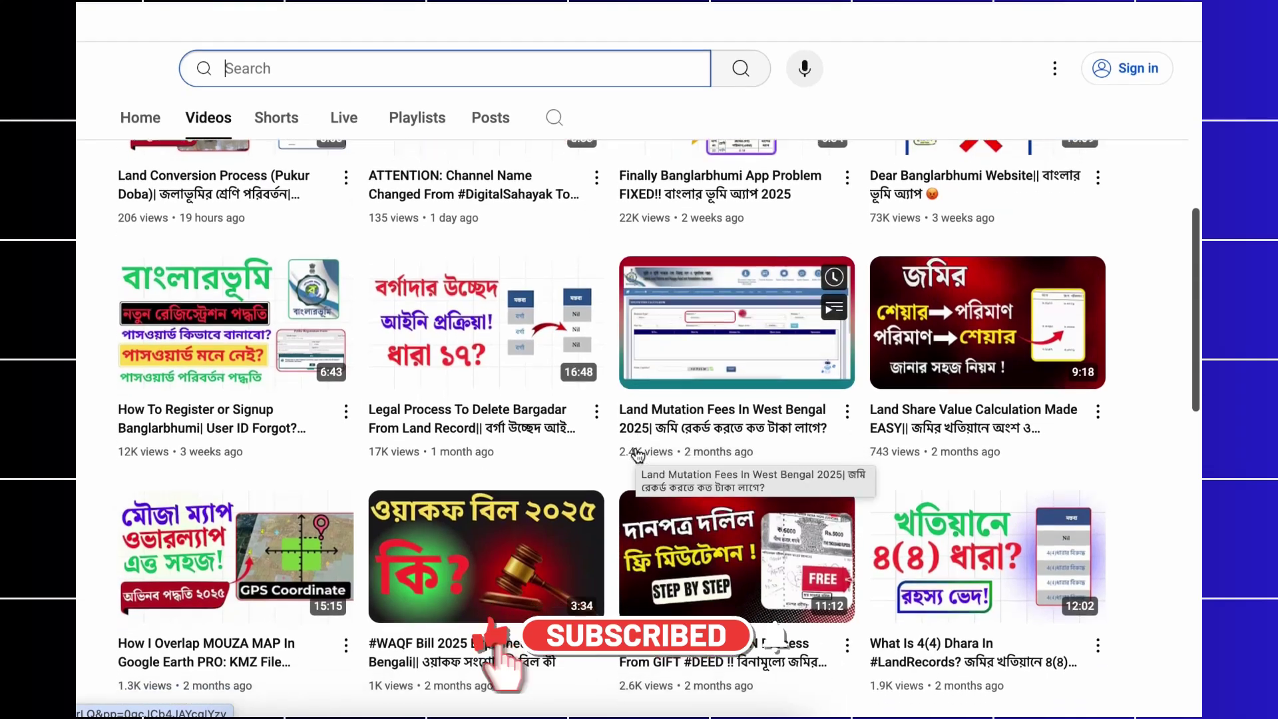
pyautogui.scroll(-5, 636, 453)
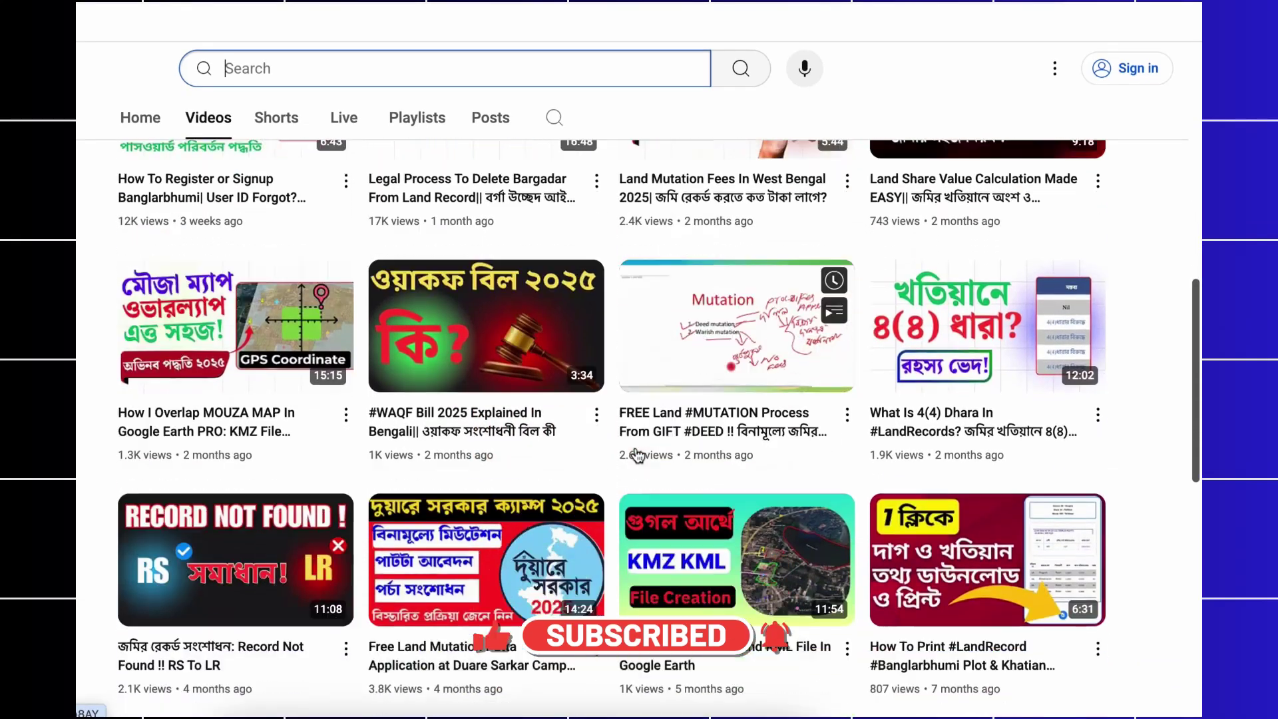